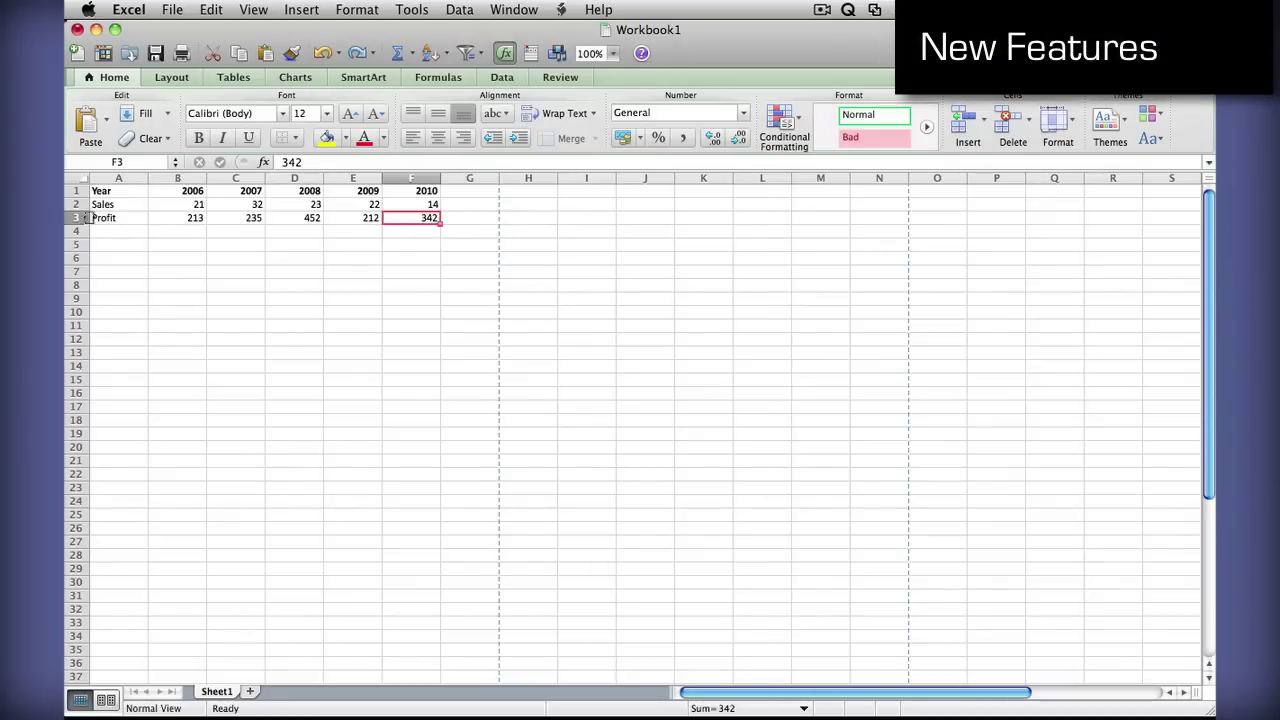
# - Select the Sales figures for 2006–2010 in the table
pyautogui.click(118, 204)
pyautogui.click(121, 221)
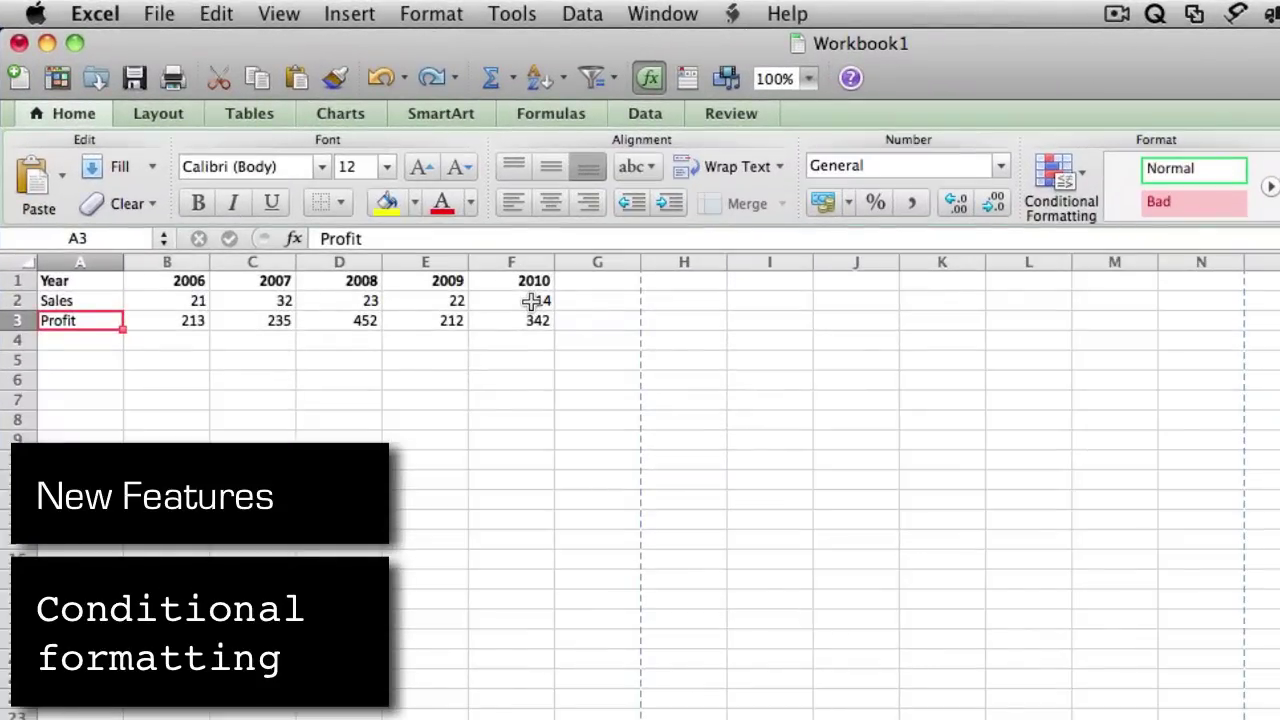
pyautogui.moveTo(533, 300); pyautogui.dragTo(194, 305)
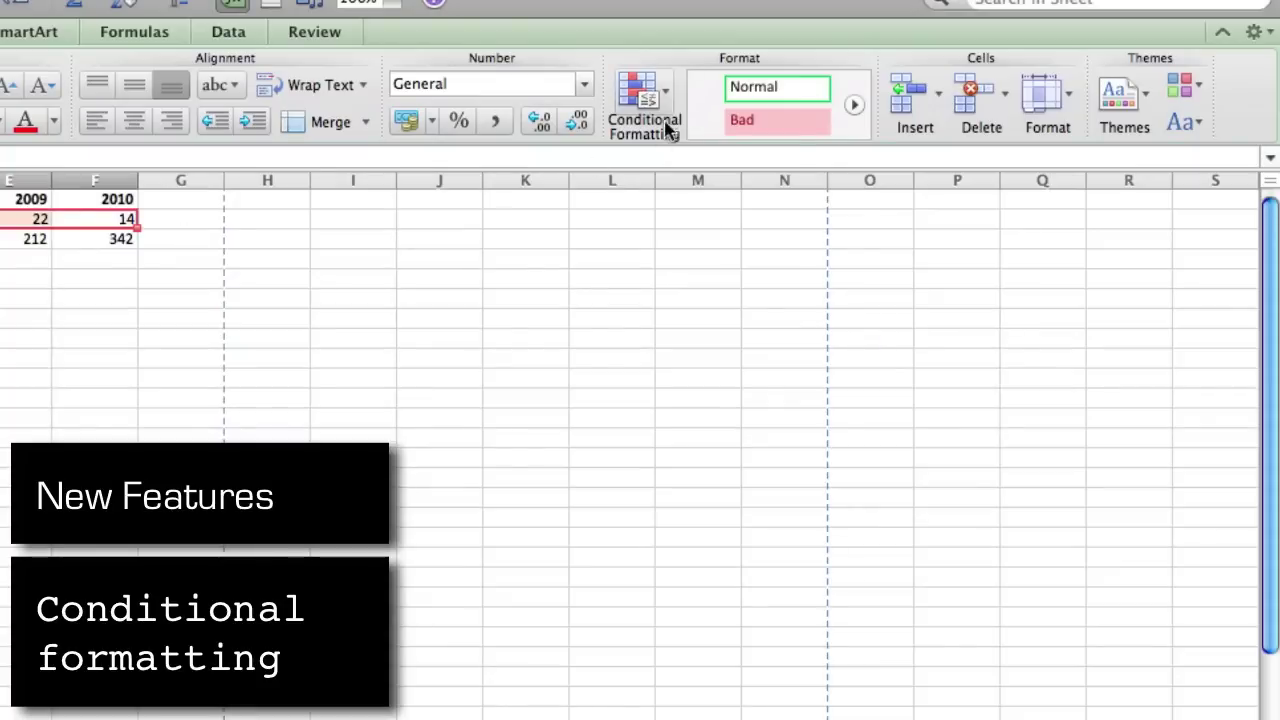
# - Browse the Conditional Formatting submenus and point to Highlight Cells Rules
pyautogui.click(641, 93)
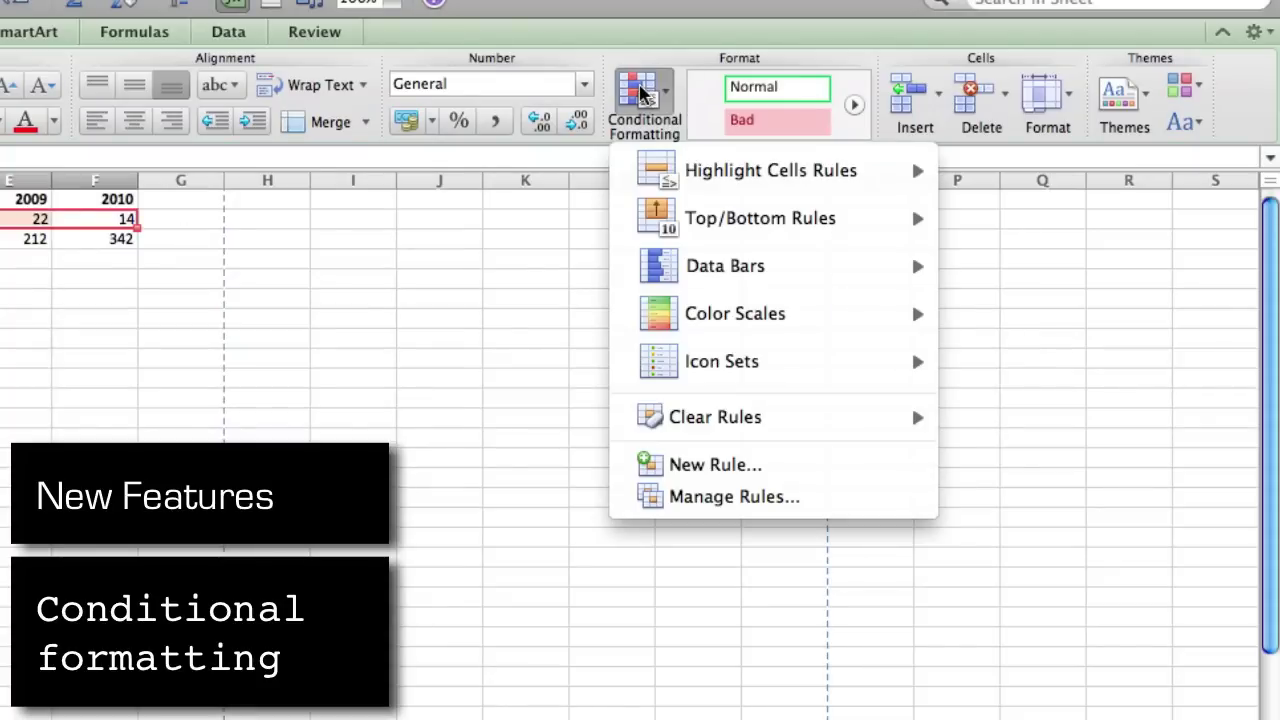
pyautogui.moveTo(646, 172)
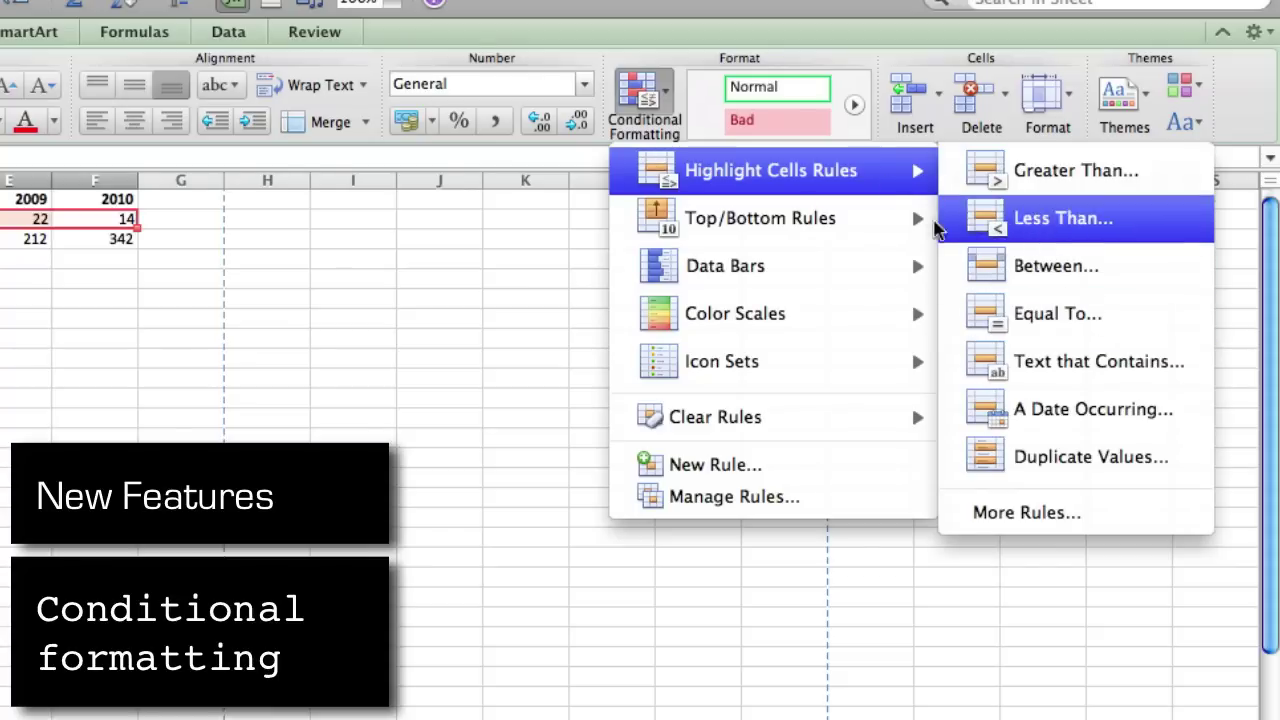
pyautogui.moveTo(917, 228)
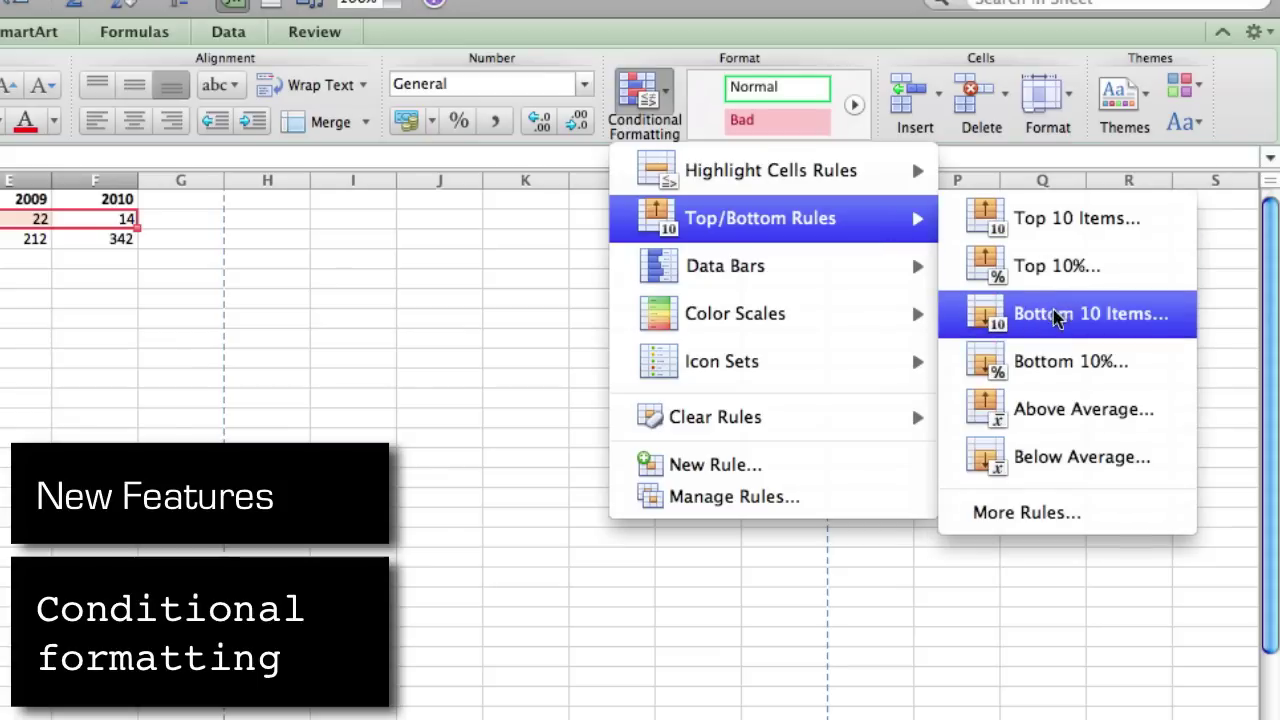
pyautogui.moveTo(907, 270)
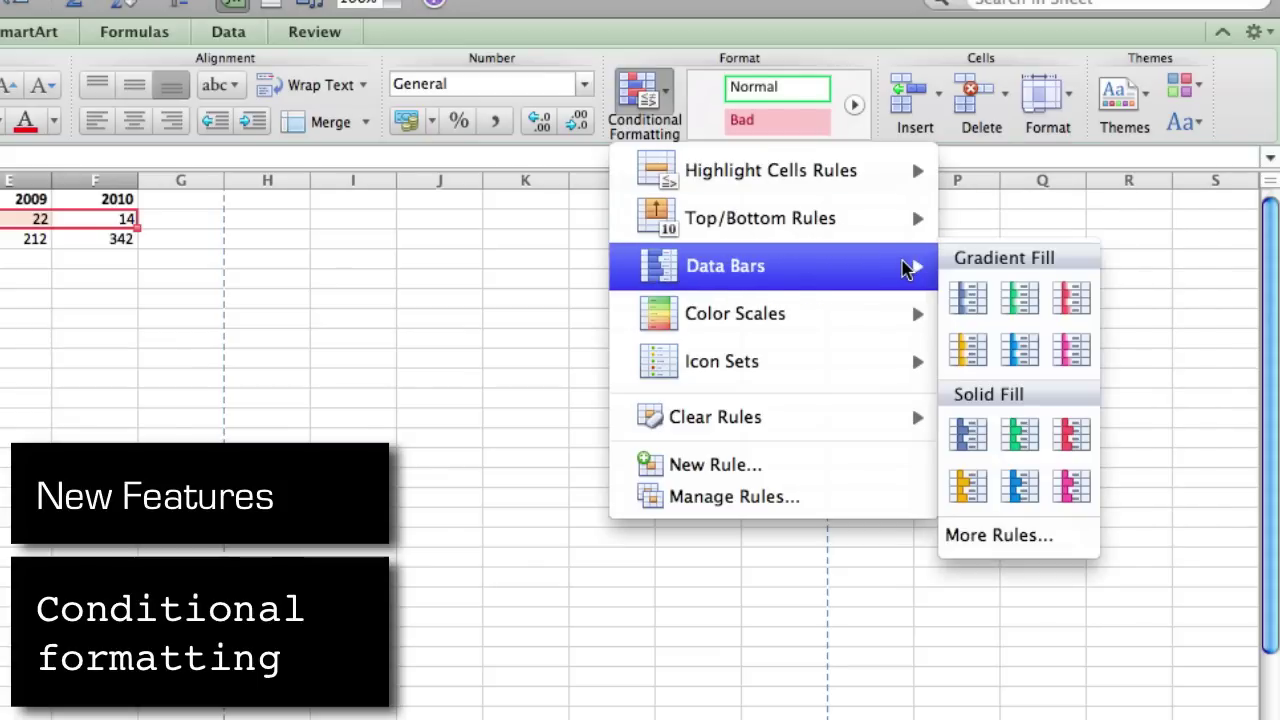
pyautogui.moveTo(888, 315)
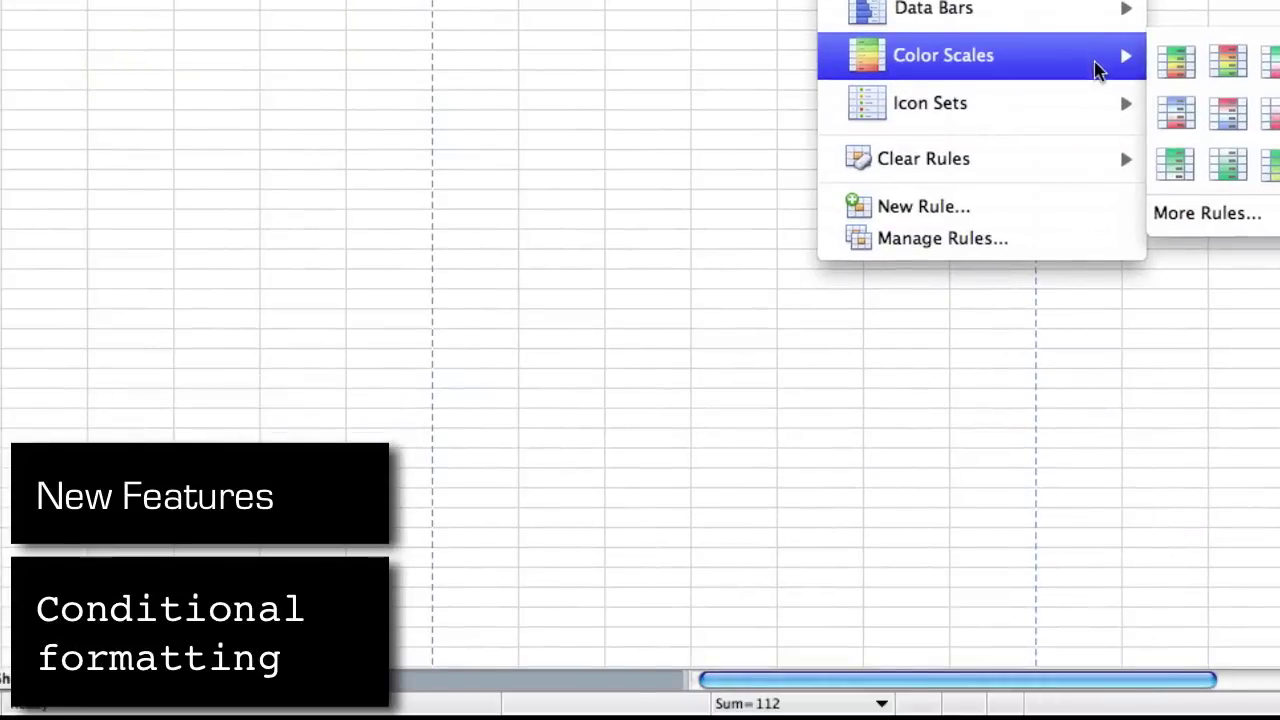
pyautogui.moveTo(1034, 115)
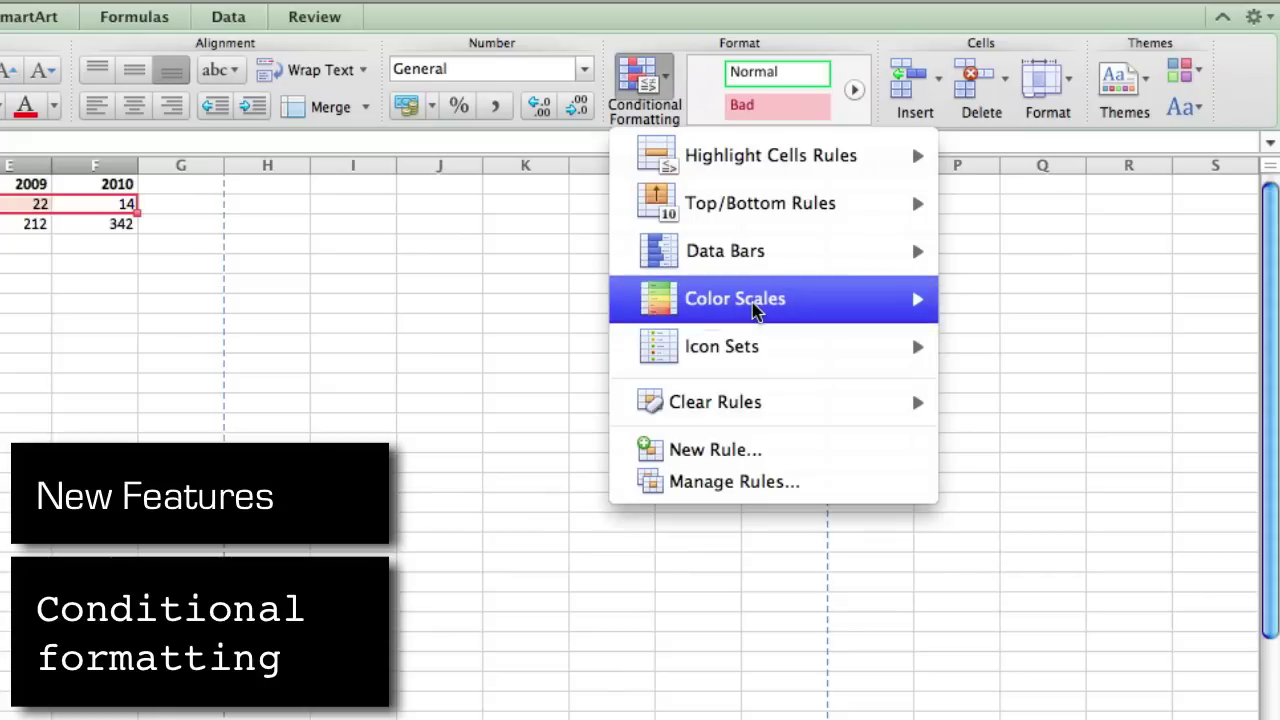
pyautogui.moveTo(963, 67)
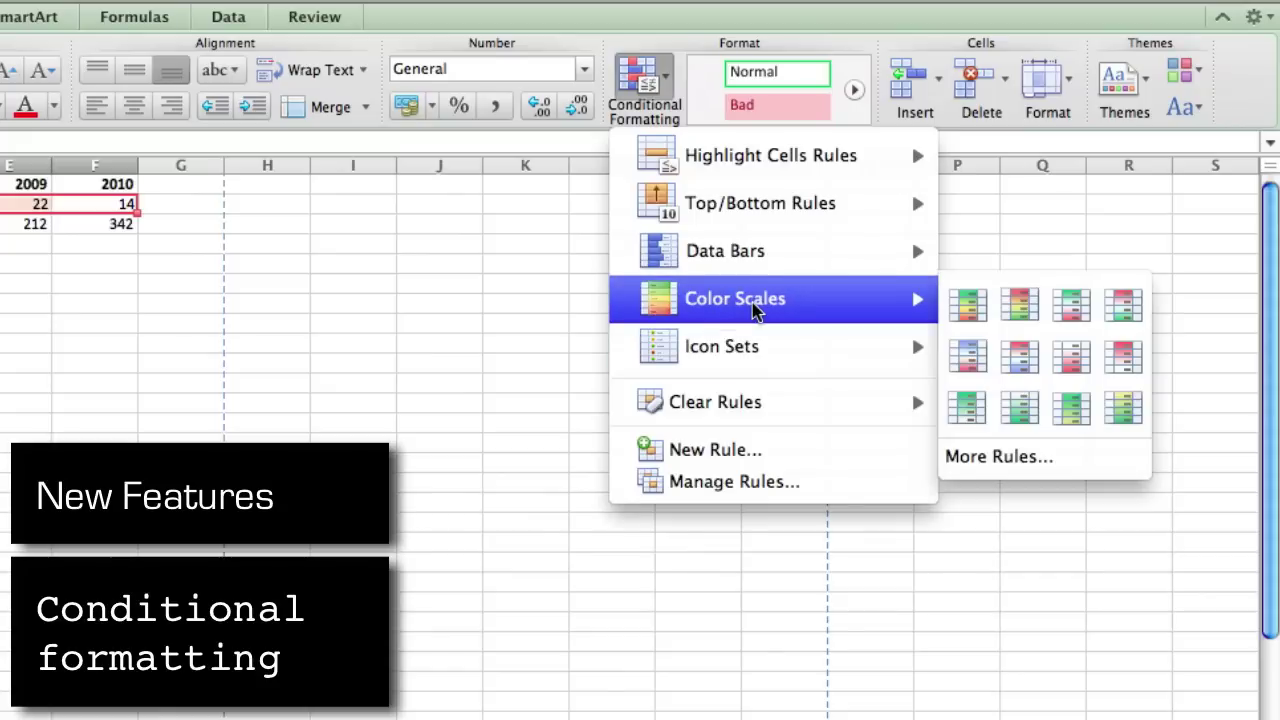
pyautogui.moveTo(765, 190)
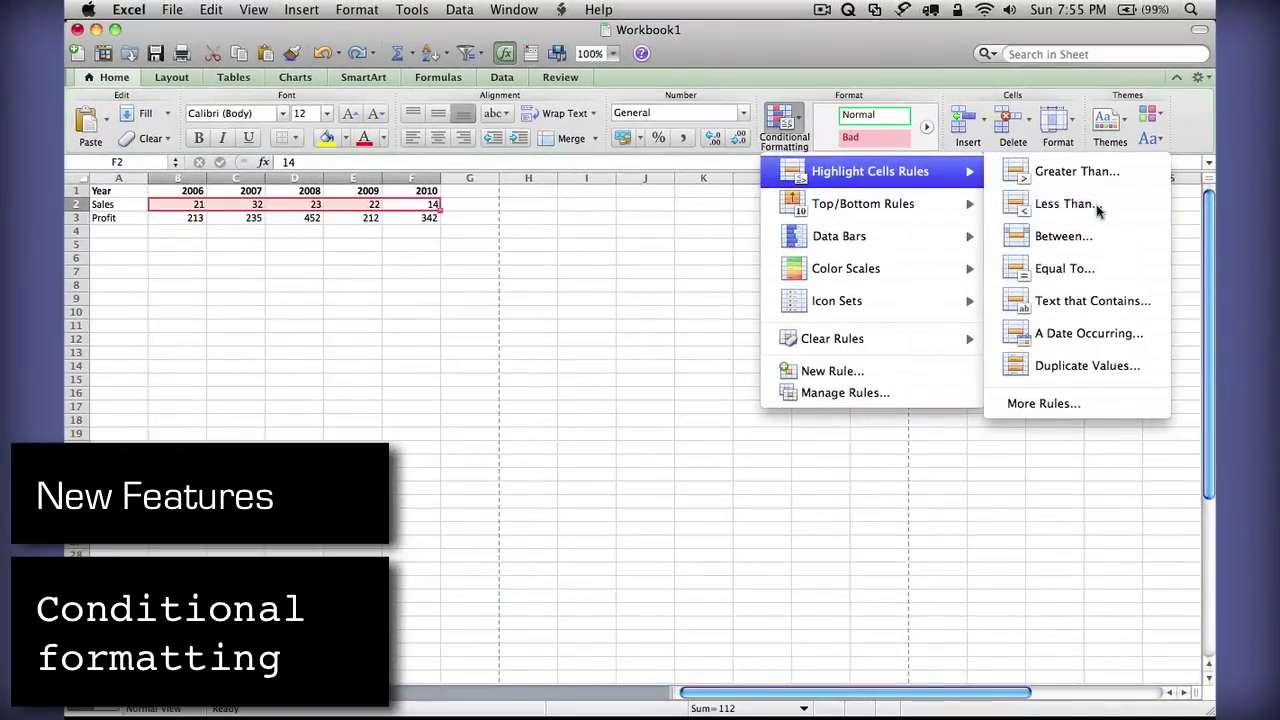
# - Add a Less Than 20 rule with light red fill, then deselect to see 14 shaded
pyautogui.click(1108, 213)
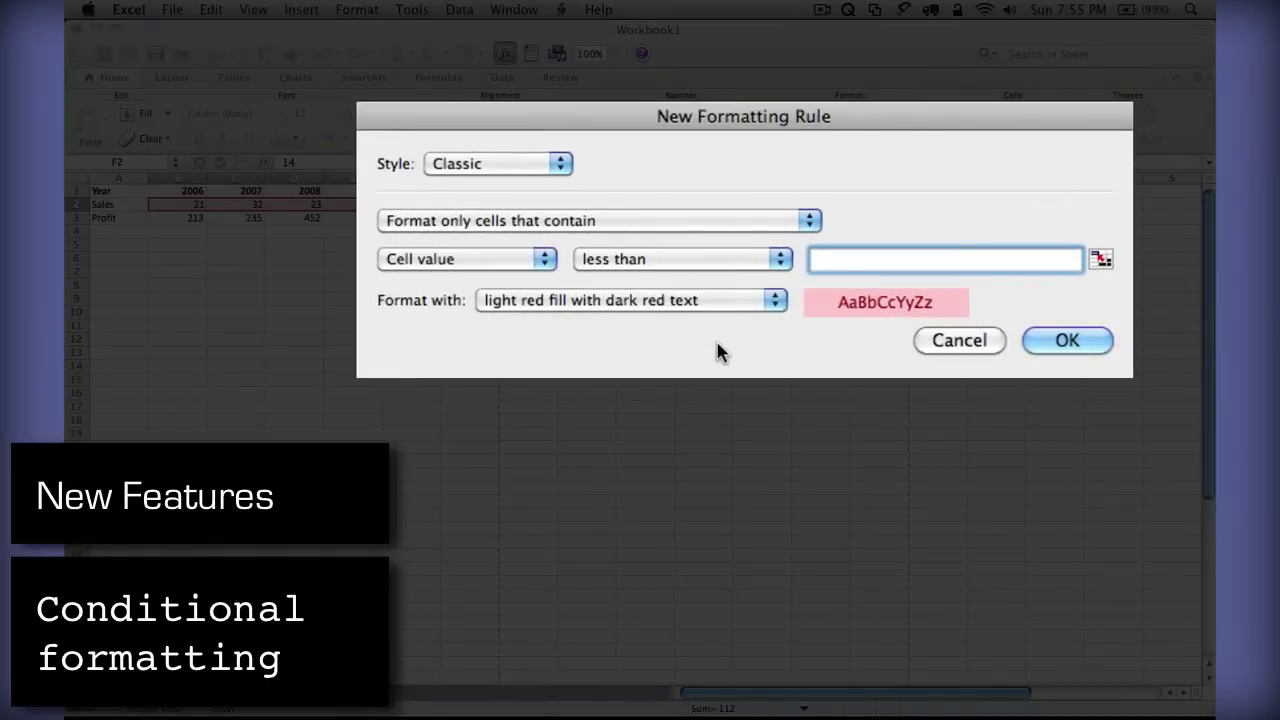
pyautogui.write('20')
pyautogui.click(770, 262)
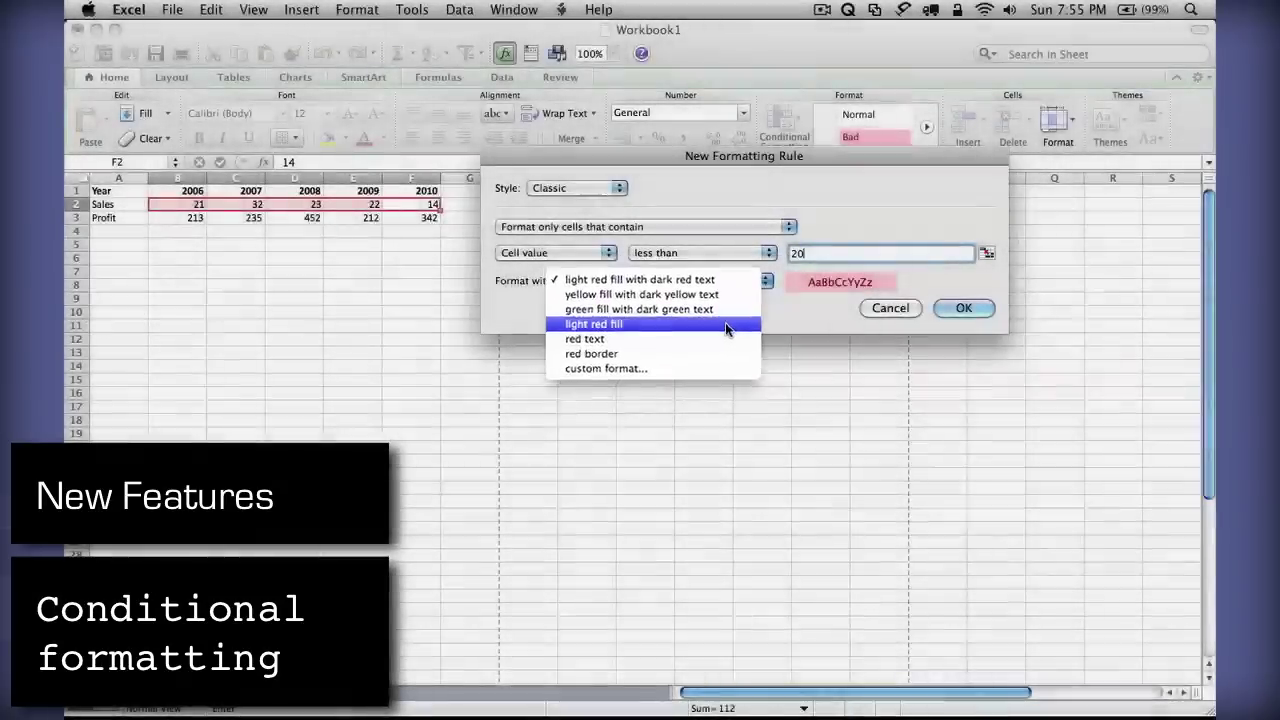
pyautogui.click(723, 322)
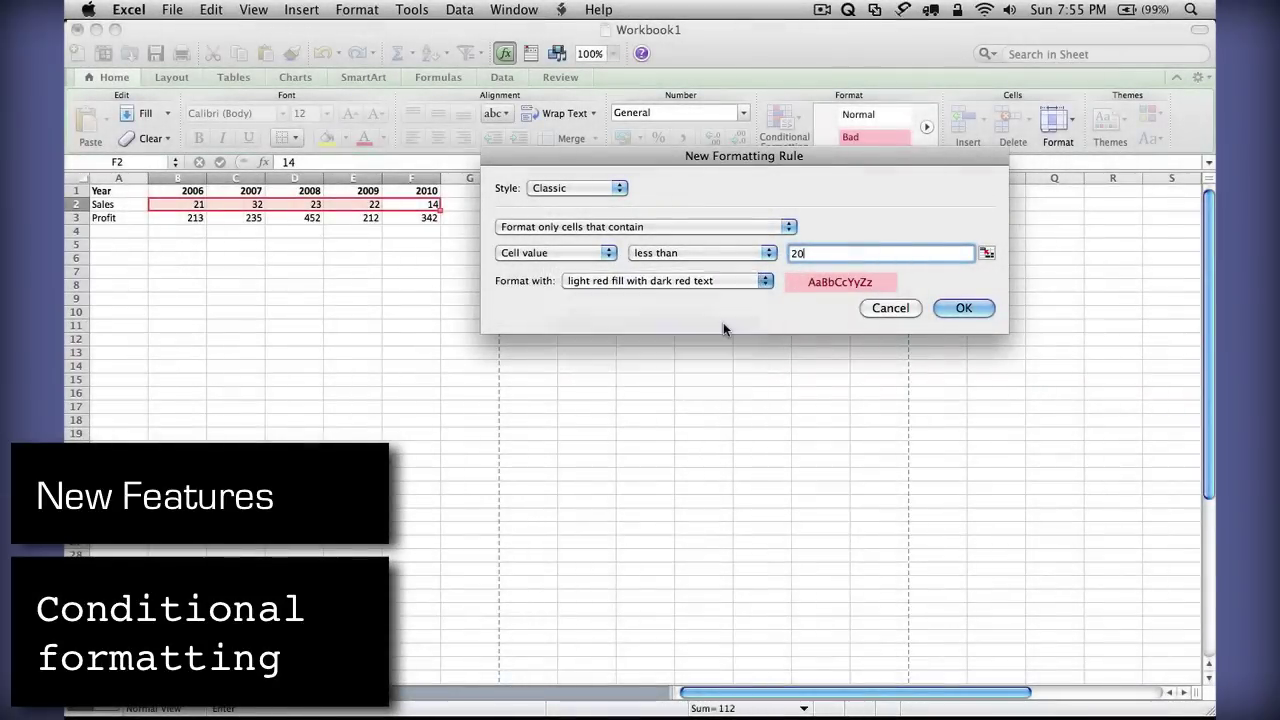
pyautogui.click(981, 308)
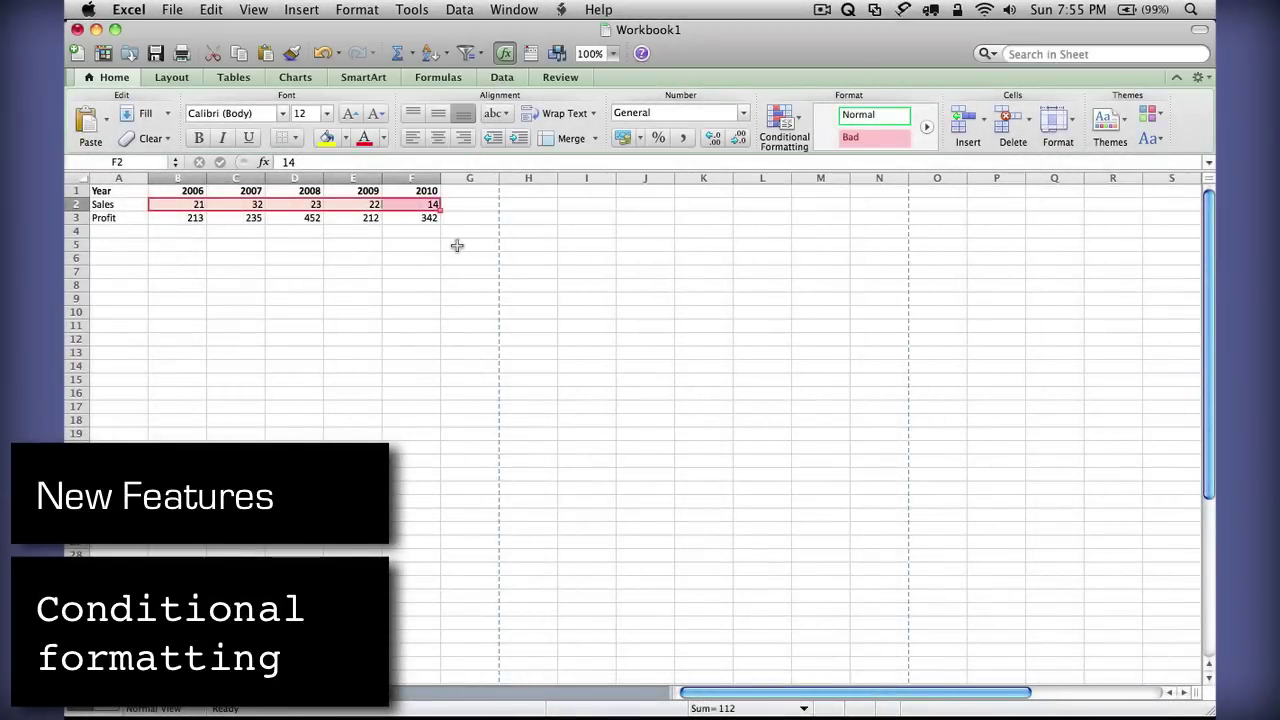
pyautogui.click(463, 205)
pyautogui.click(420, 204)
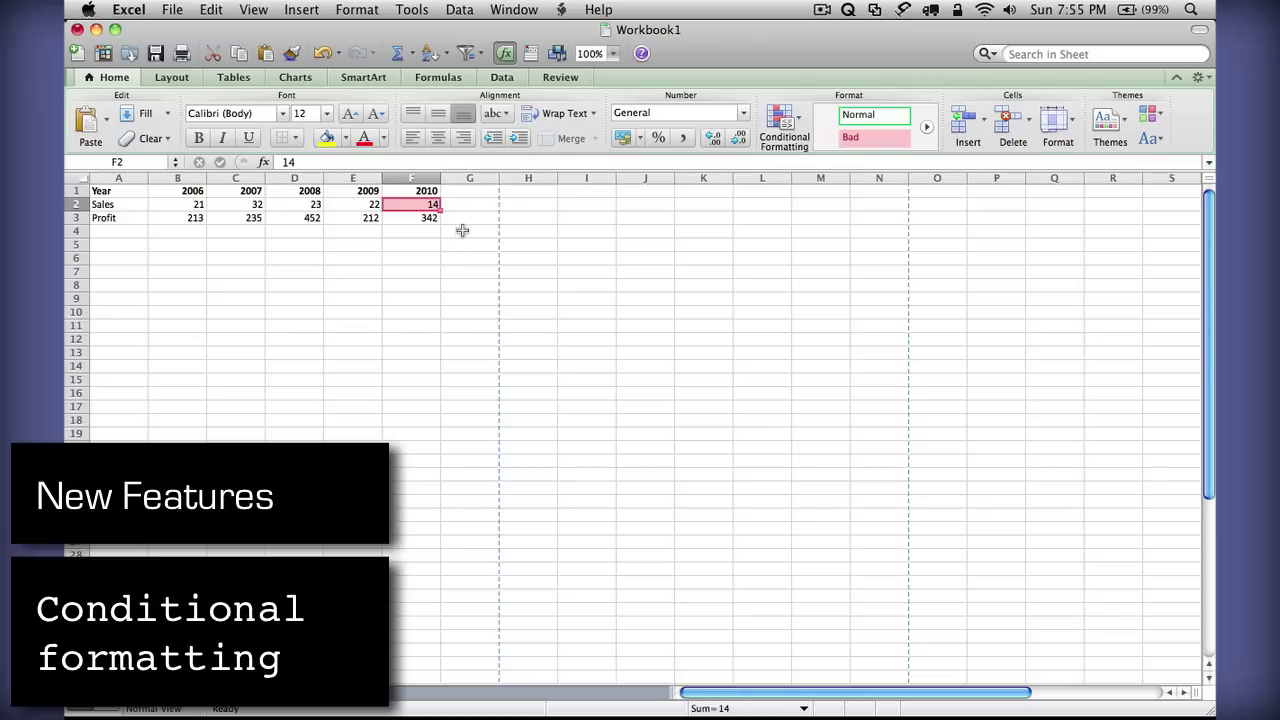
pyautogui.click(423, 234)
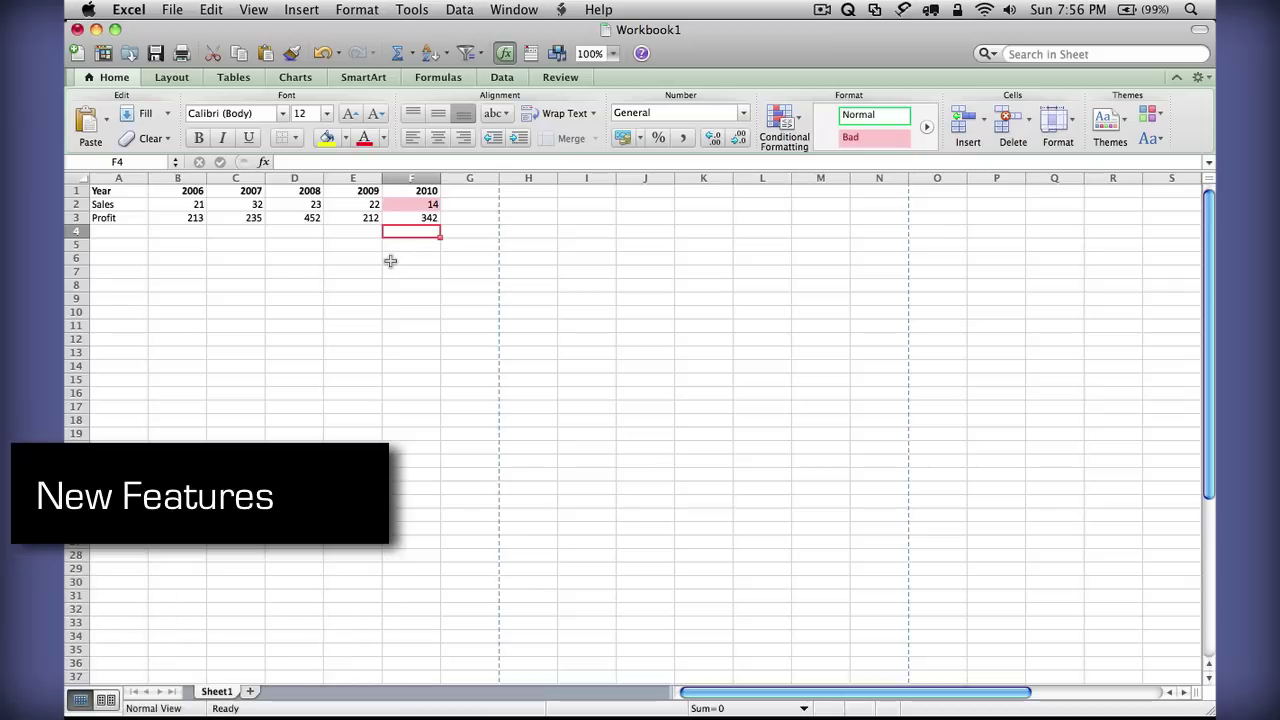
# - Insert a column sparkline of the Profit range B3:F3 into cell G3
pyautogui.click(190, 221)
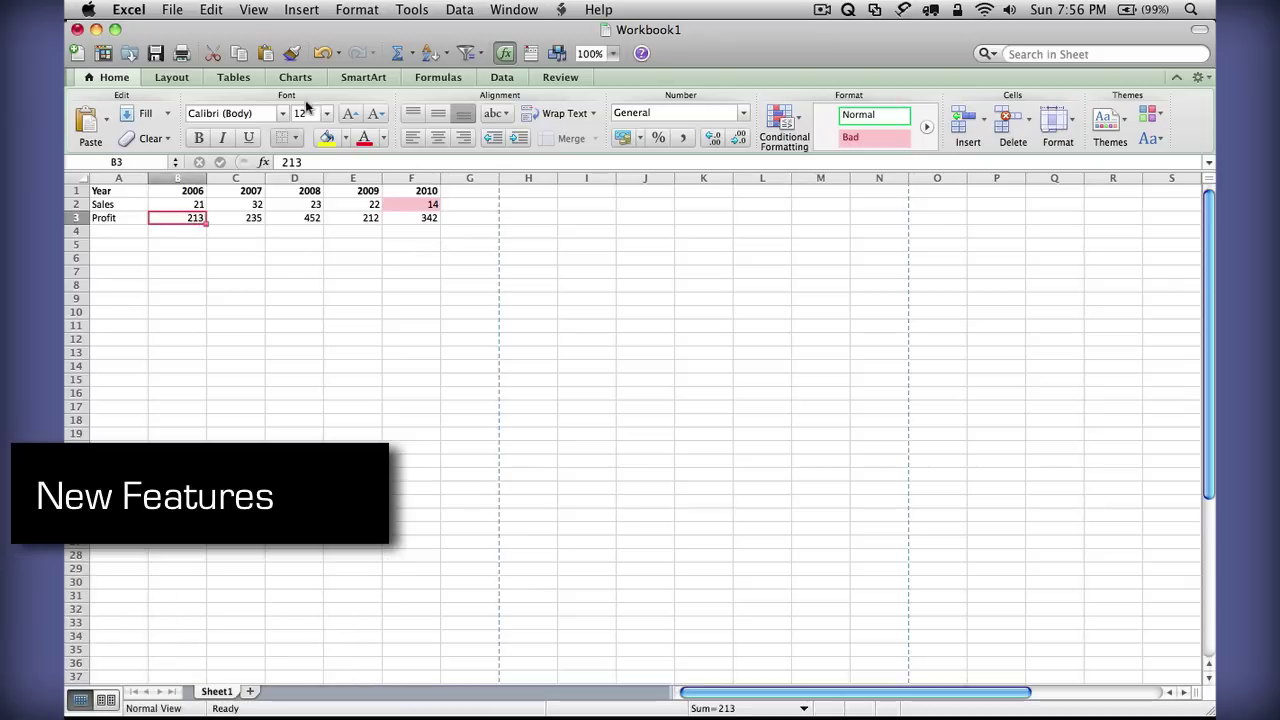
pyautogui.click(296, 78)
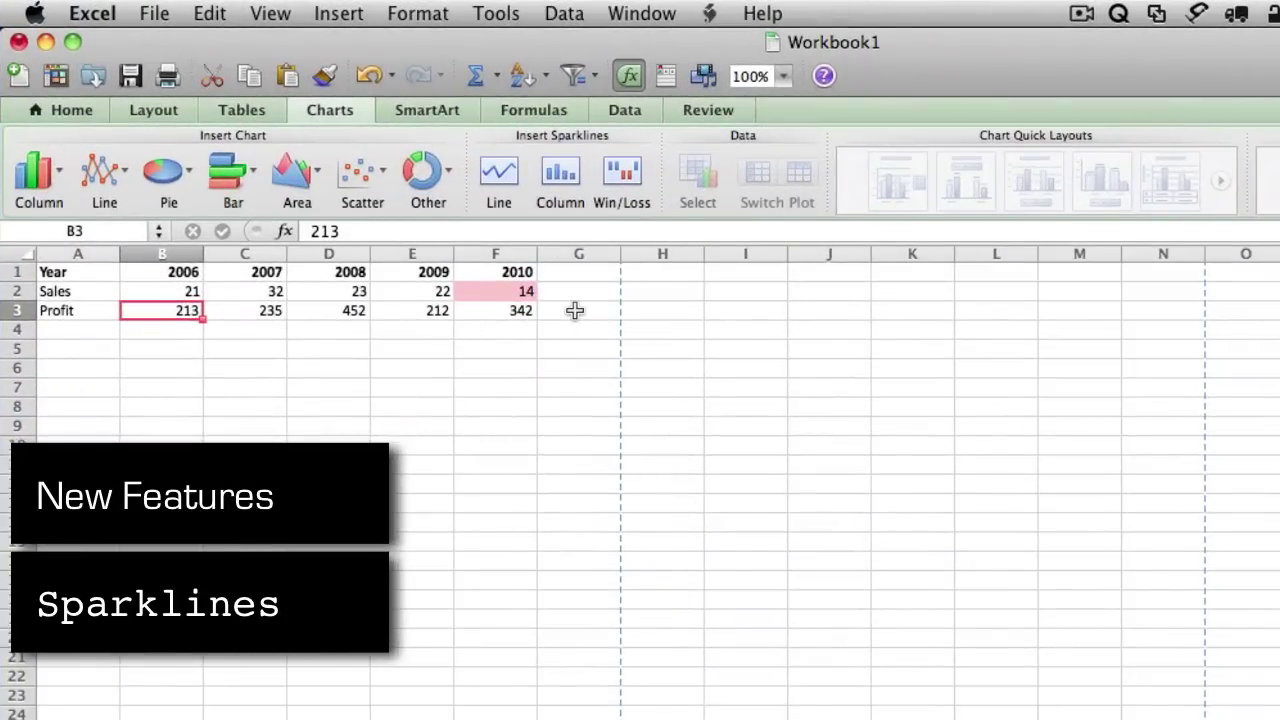
pyautogui.click(576, 312)
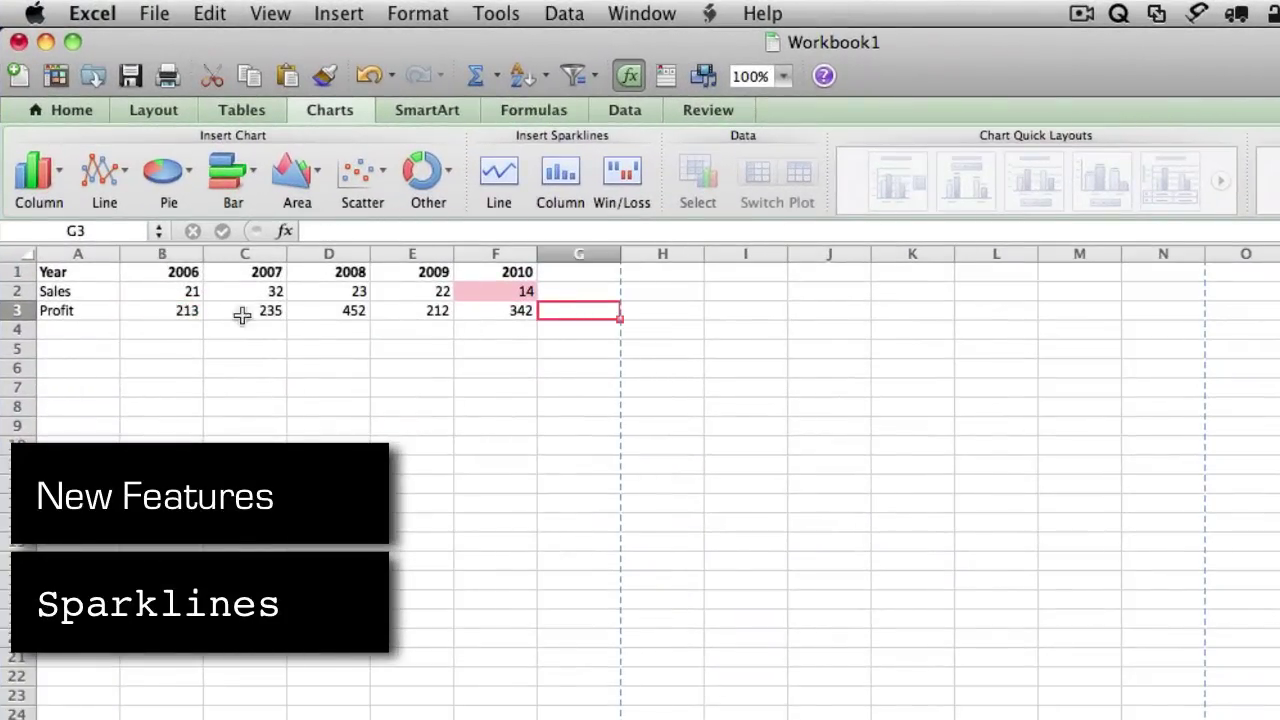
pyautogui.moveTo(523, 314); pyautogui.dragTo(175, 314)
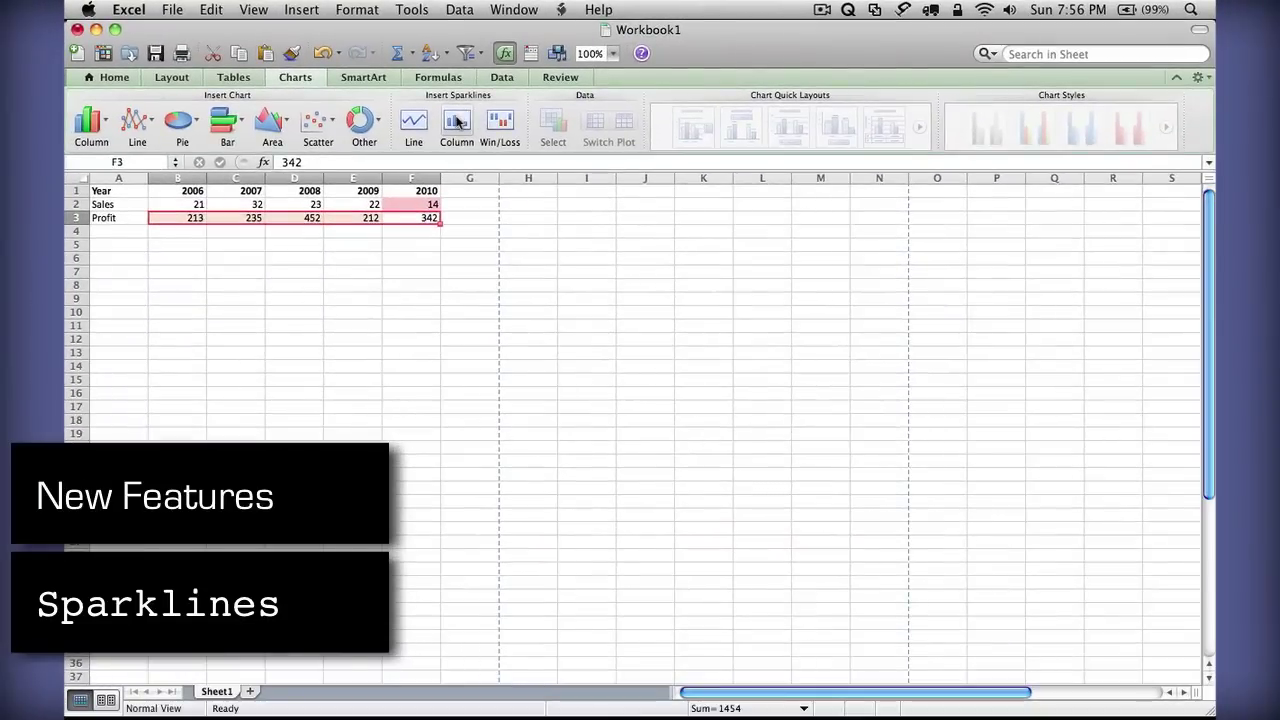
pyautogui.click(461, 122)
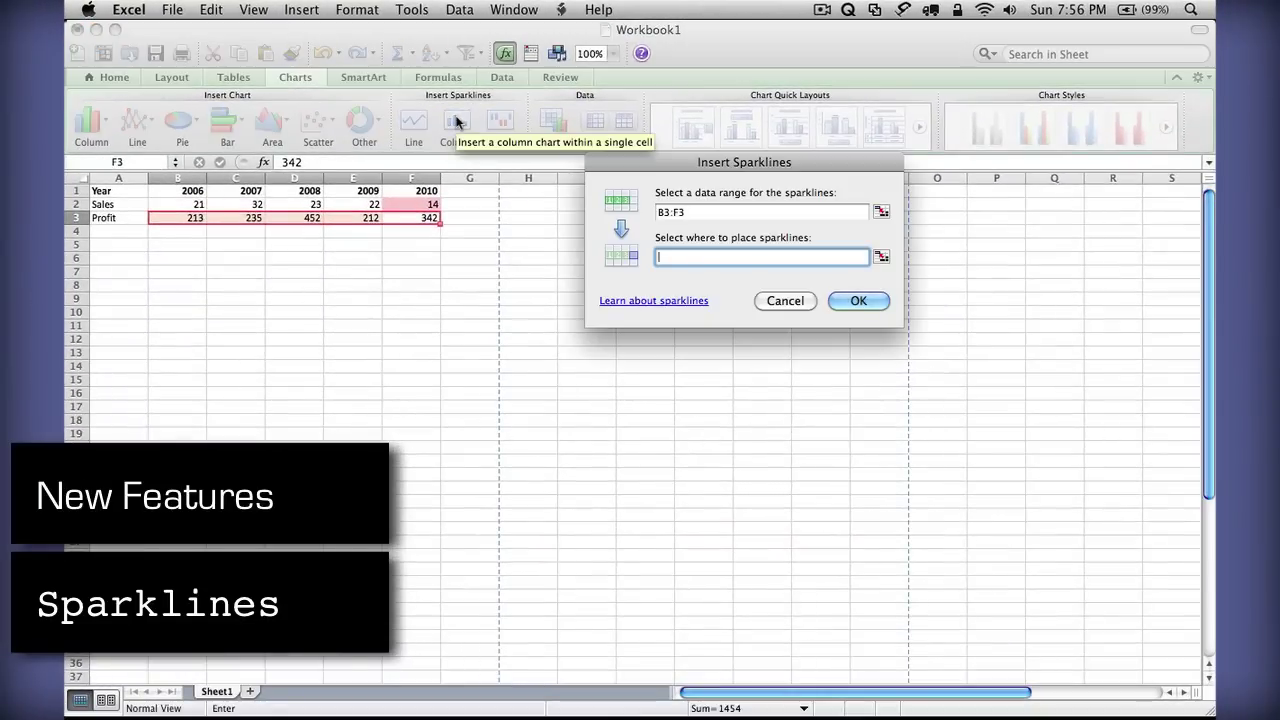
pyautogui.click(471, 220)
pyautogui.click(858, 301)
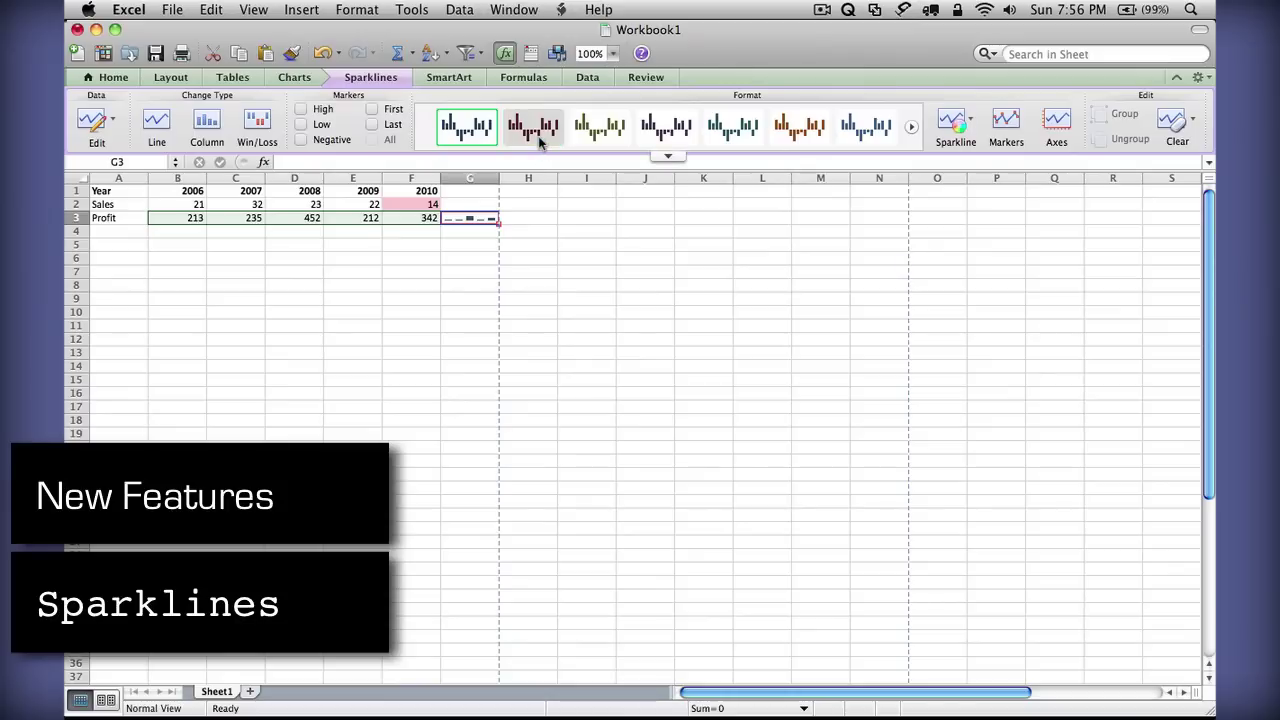
# - Apply the maroon style to the G3 sparkline, leaving the sparkline colour unchanged
pyautogui.click(628, 163)
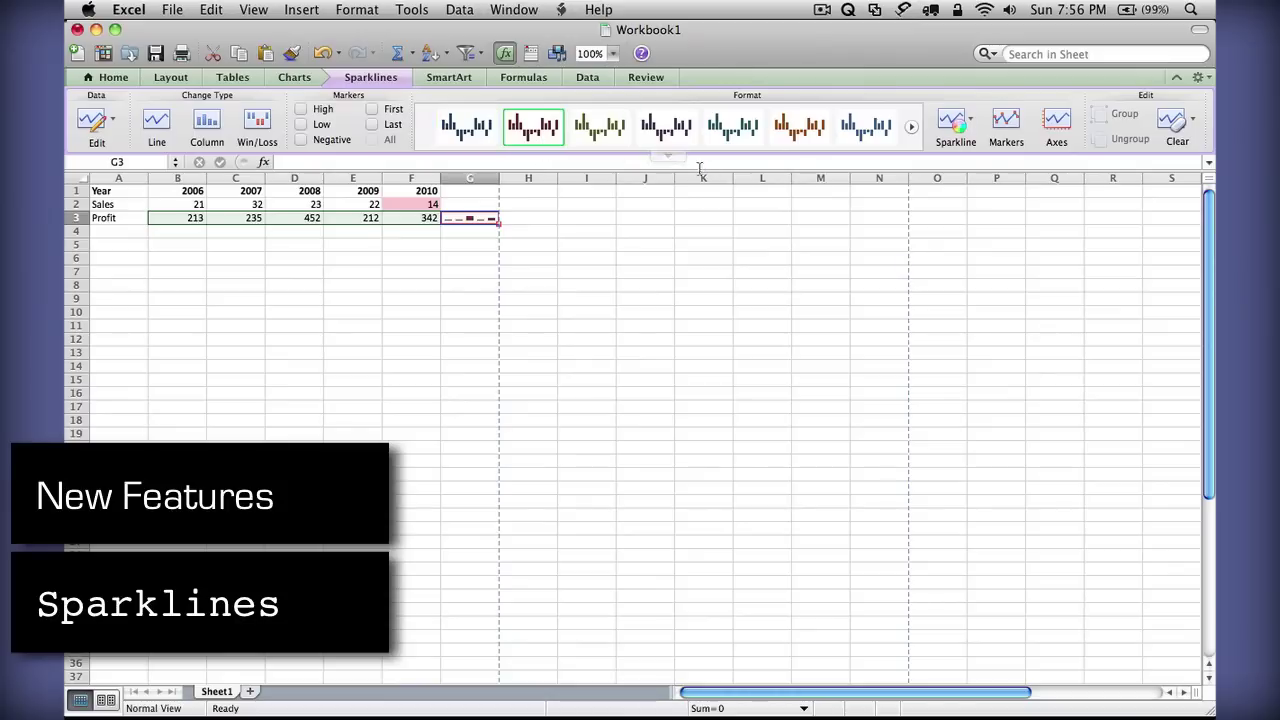
pyautogui.click(668, 158)
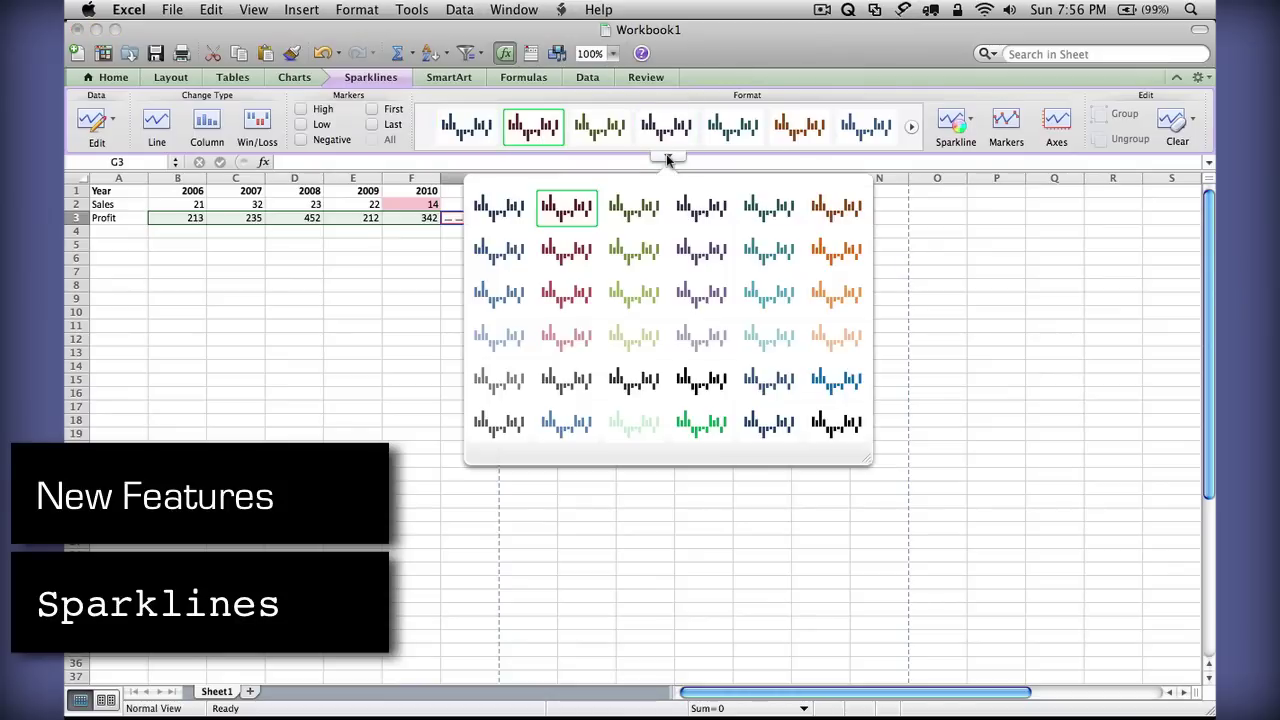
pyautogui.click(566, 250)
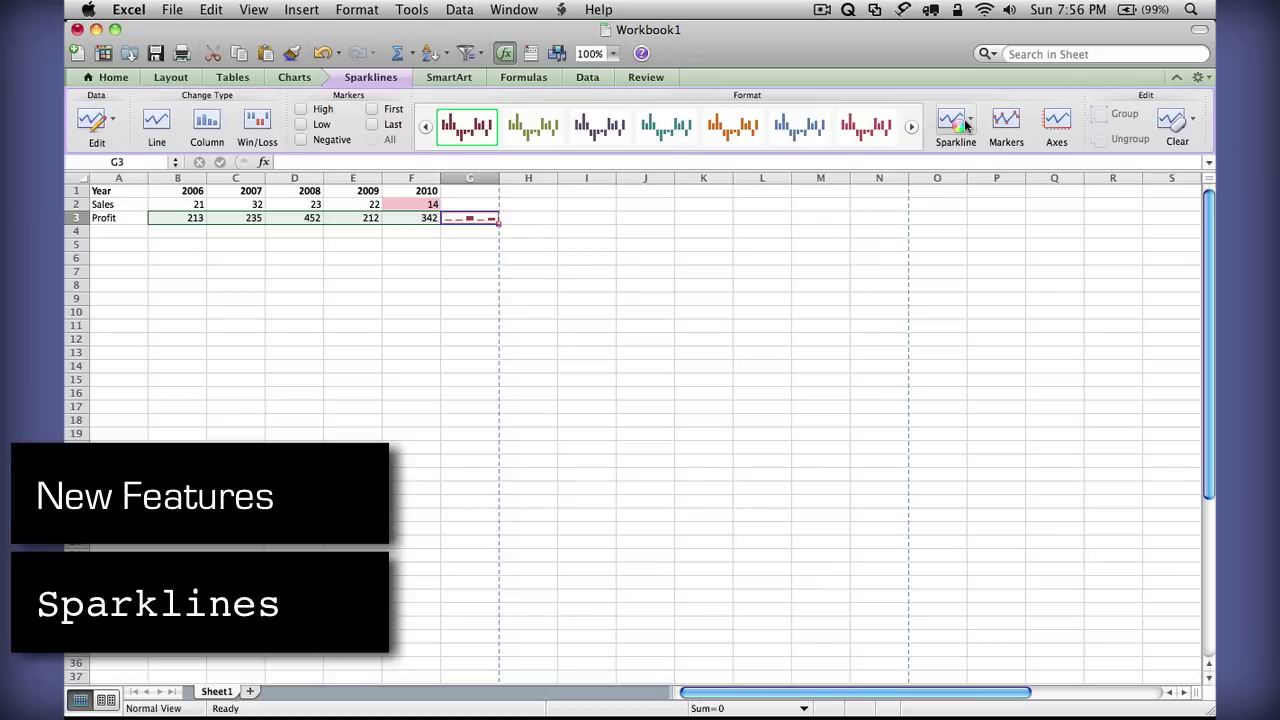
pyautogui.click(964, 119)
pyautogui.click(969, 120)
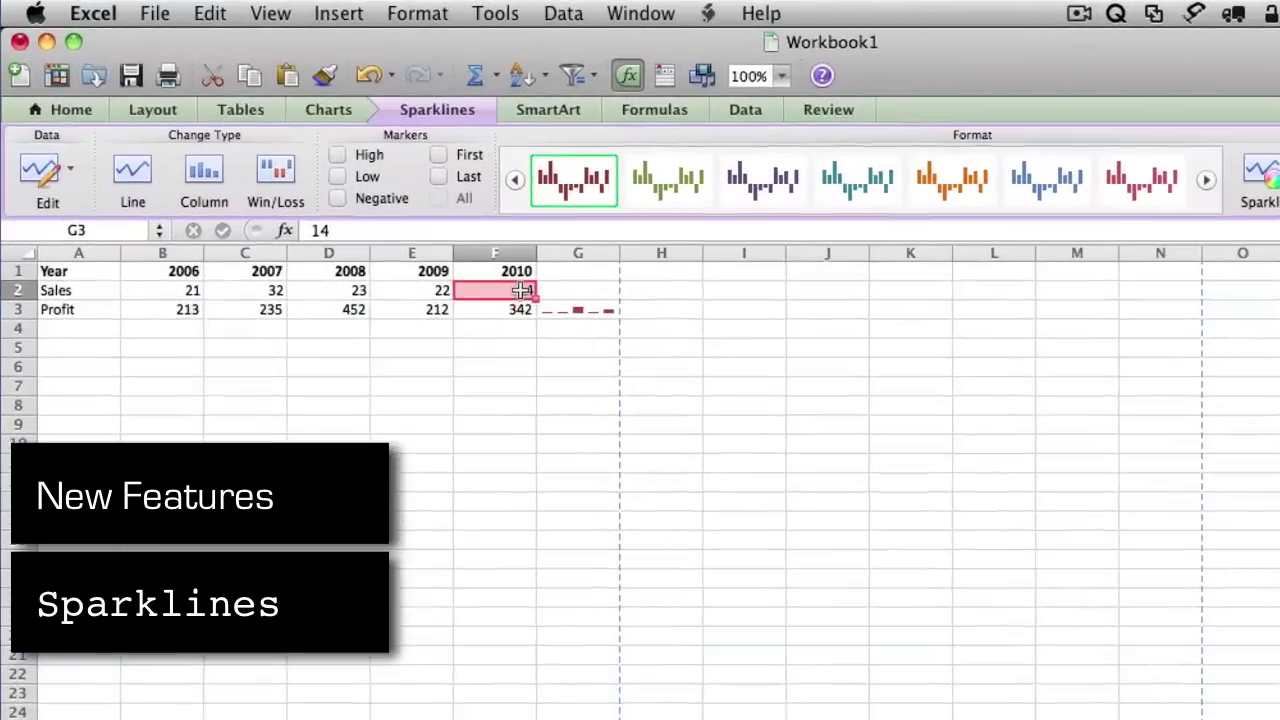
# - Insert a line sparkline of Sales B2:F2 into G2 and give it the fourth style
pyautogui.moveTo(433, 206); pyautogui.dragTo(267, 219)
pyautogui.moveTo(291, 312); pyautogui.dragTo(183, 291)
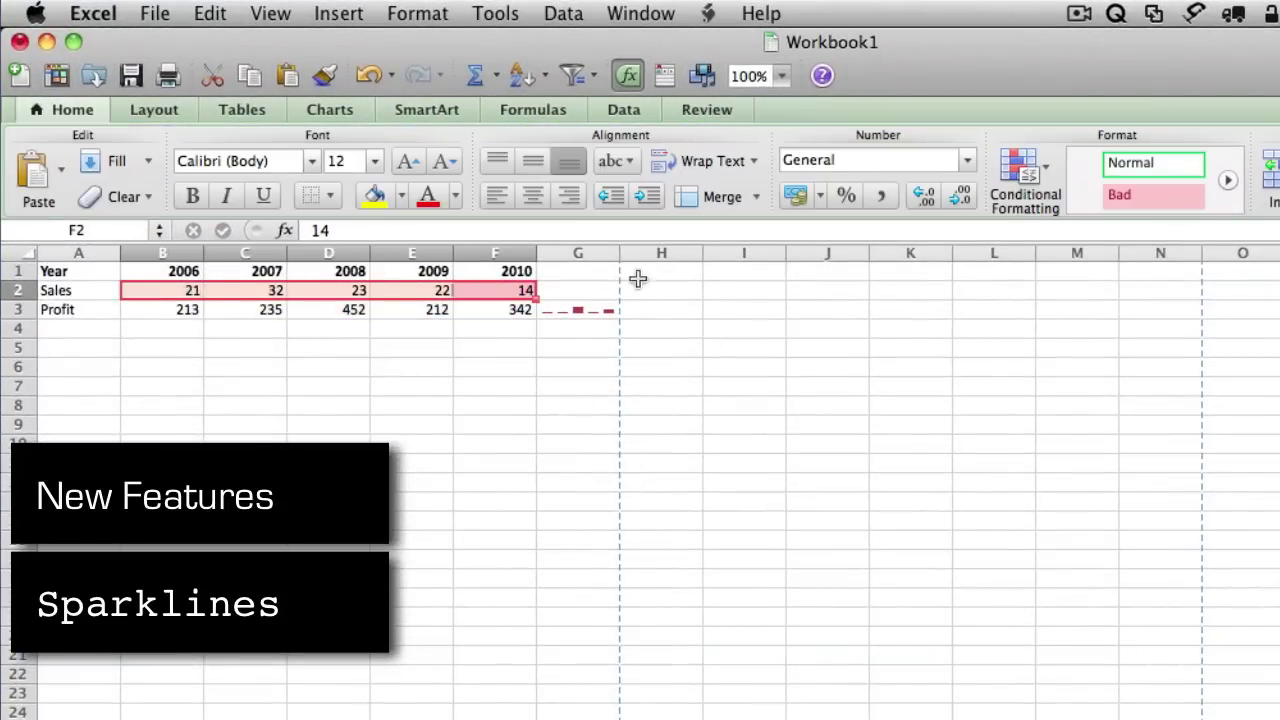
pyautogui.click(328, 111)
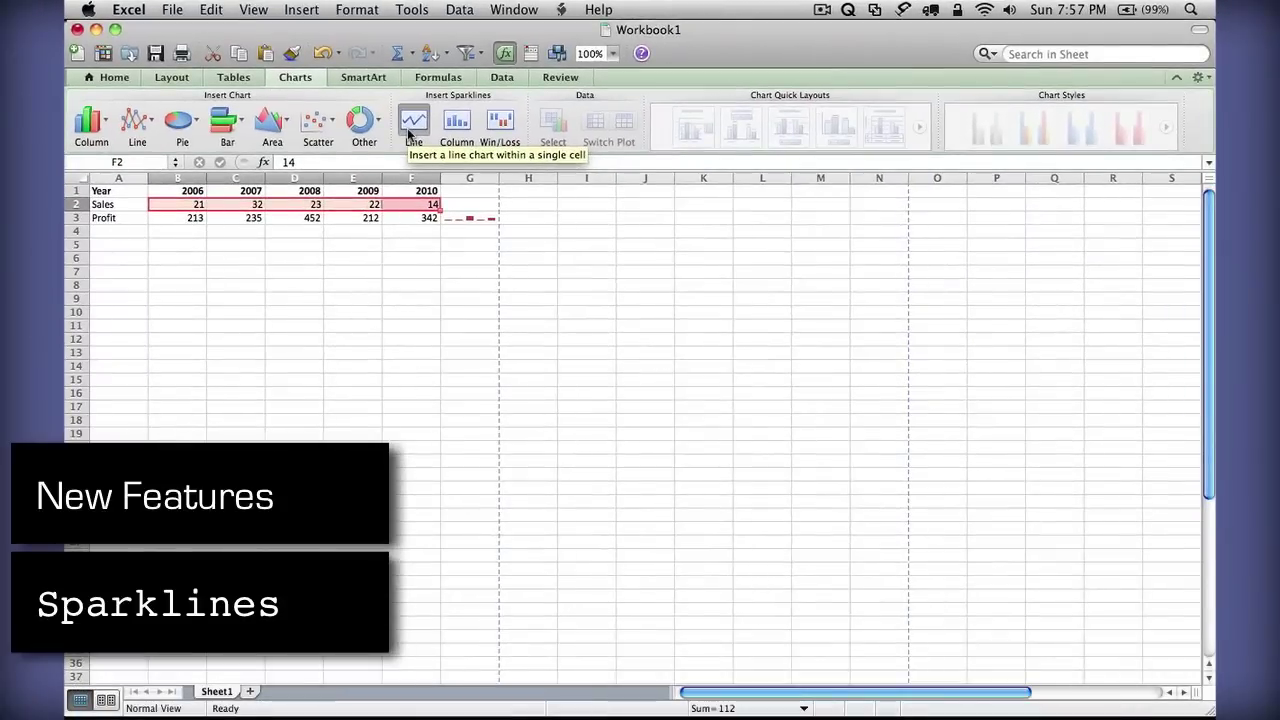
pyautogui.click(495, 182)
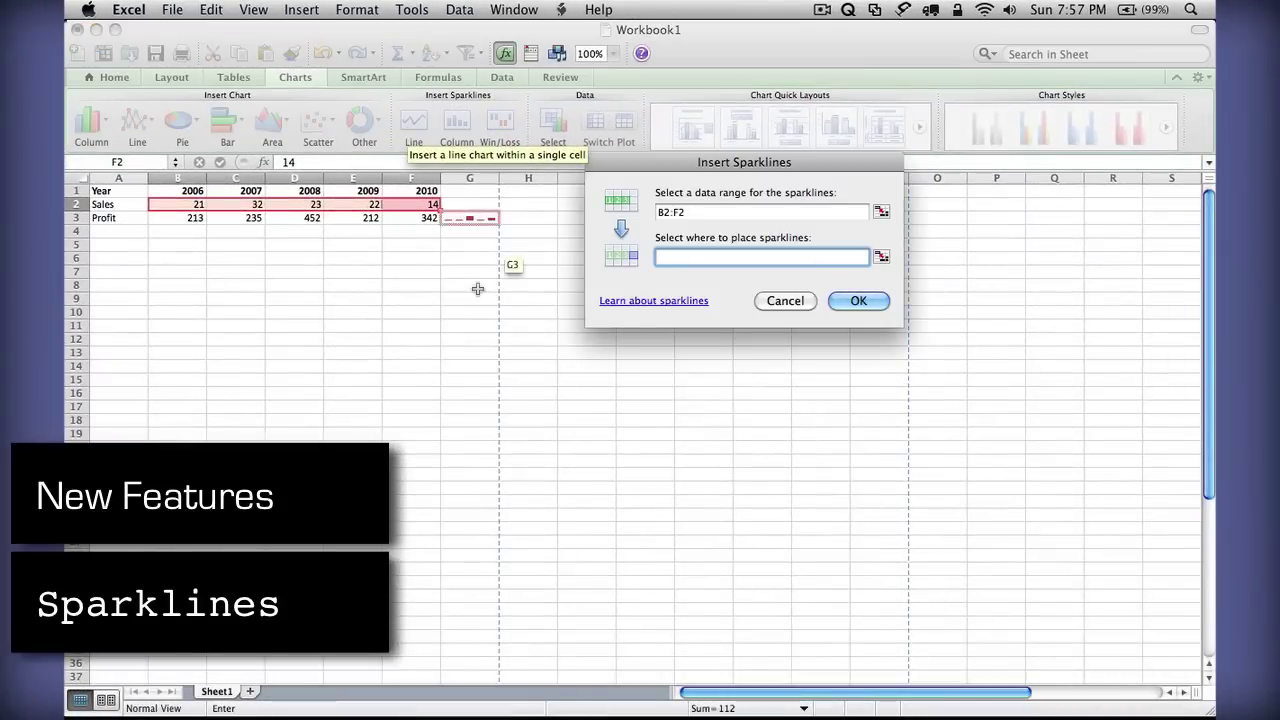
pyautogui.click(472, 205)
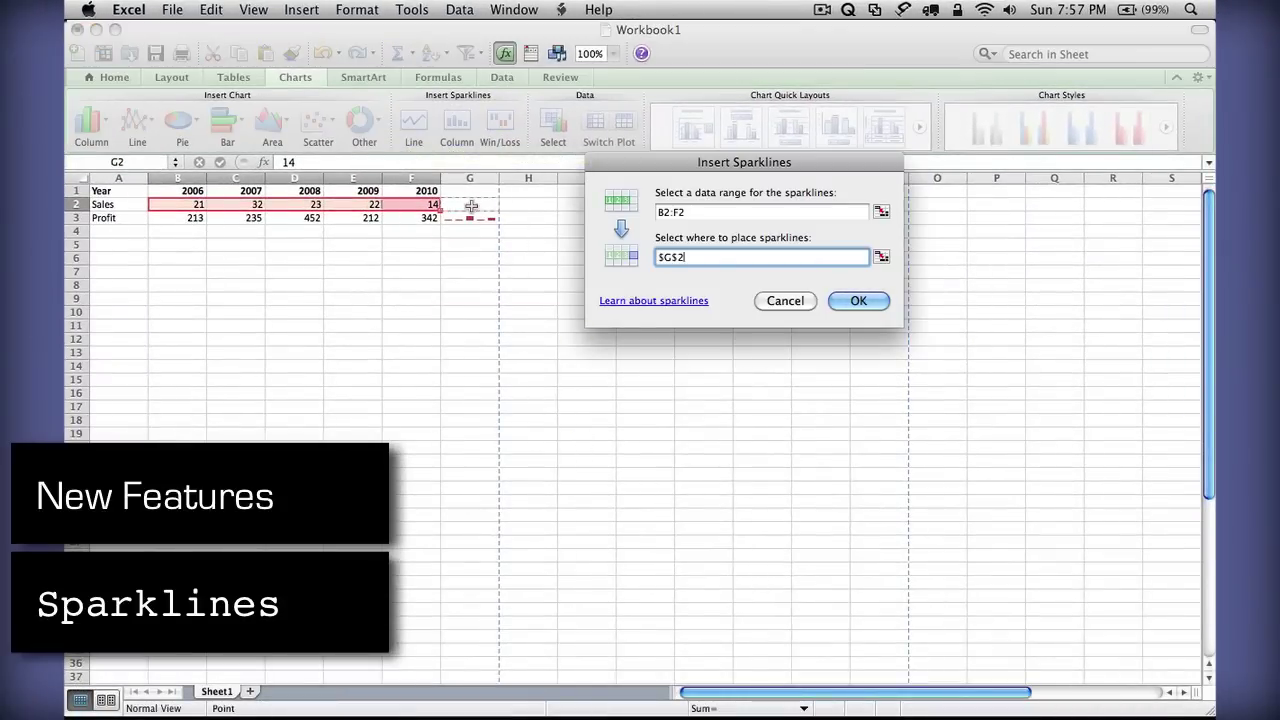
pyautogui.click(858, 300)
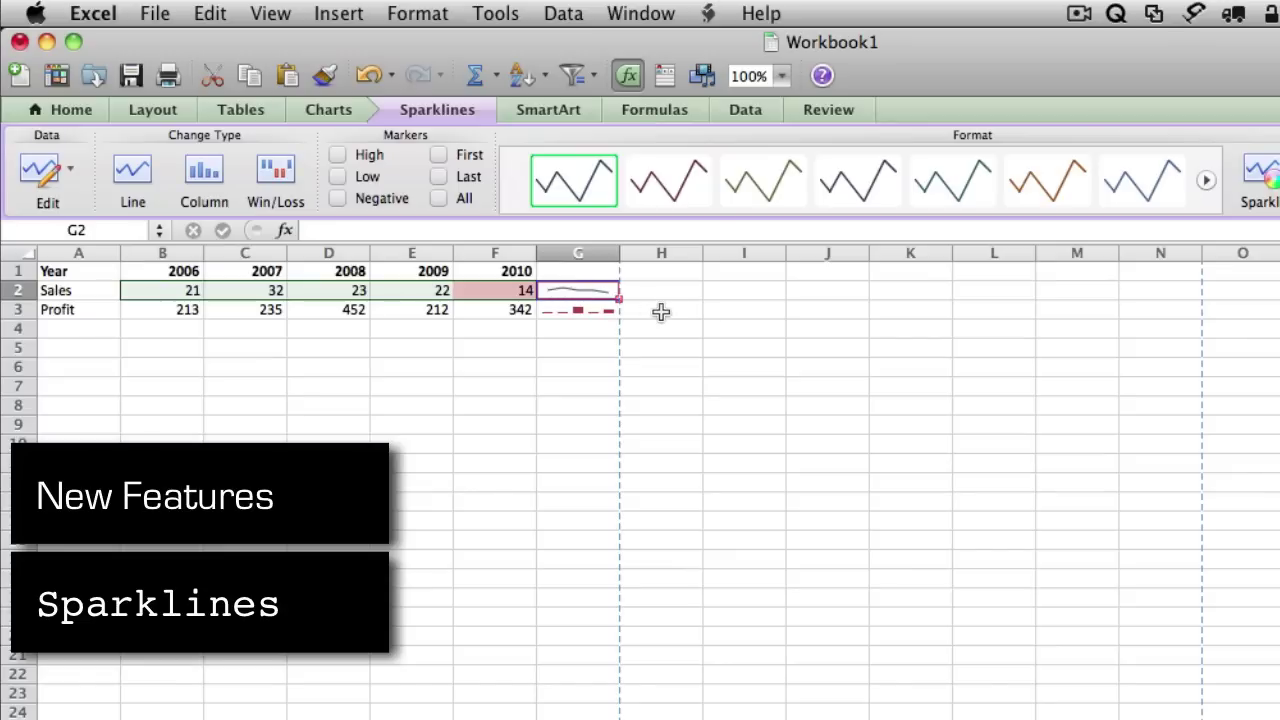
pyautogui.click(857, 186)
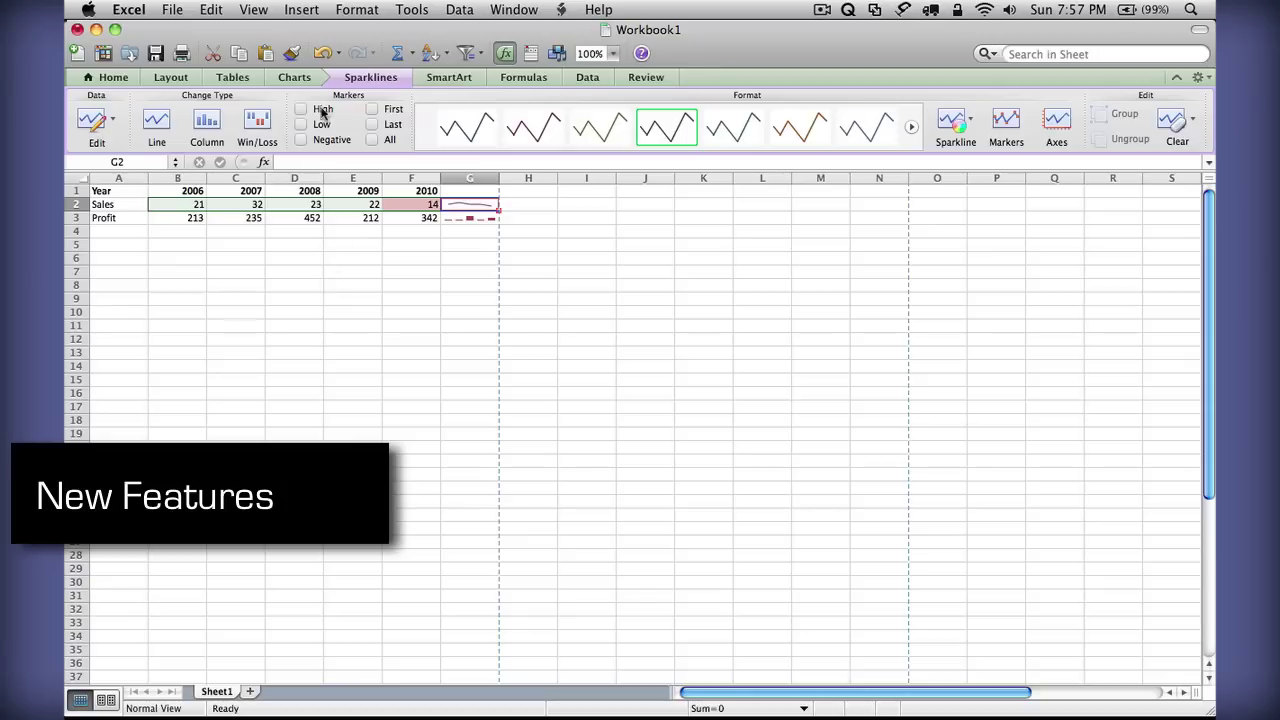
# - Show the File > Share submenu with SkyDrive, SharePoint and e-mail attachment options
pyautogui.click(172, 9)
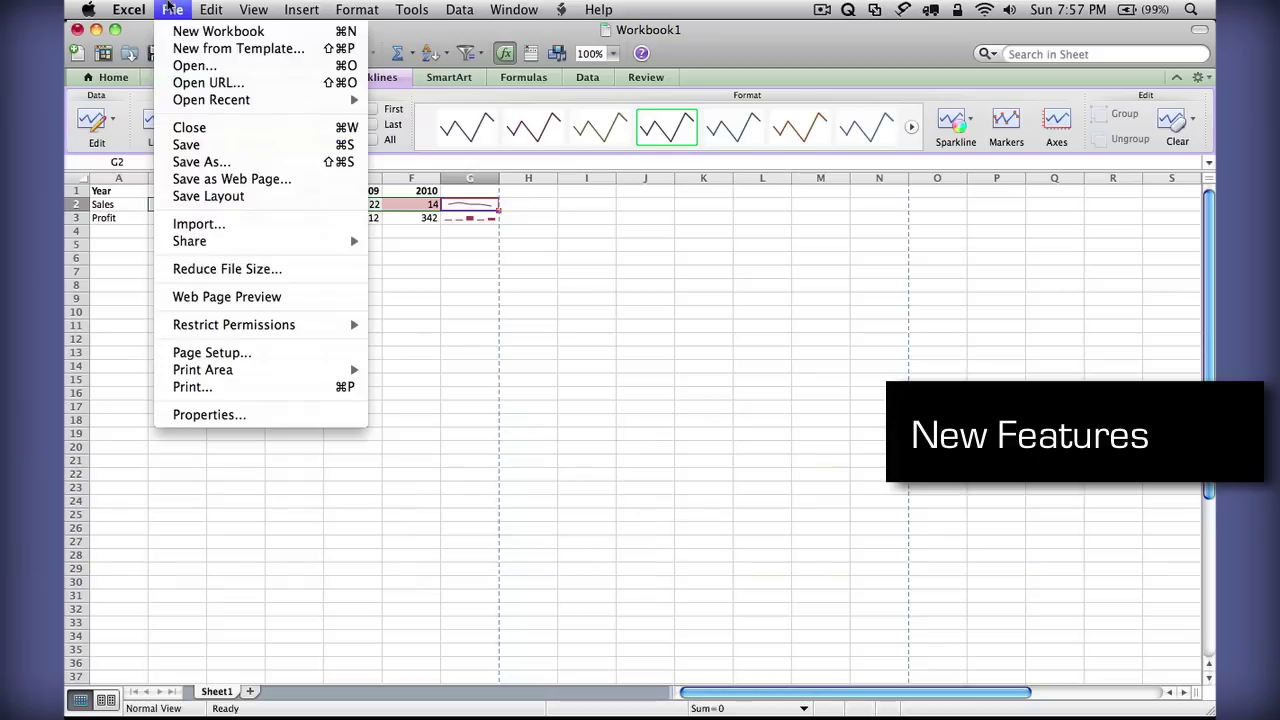
pyautogui.moveTo(167, 246)
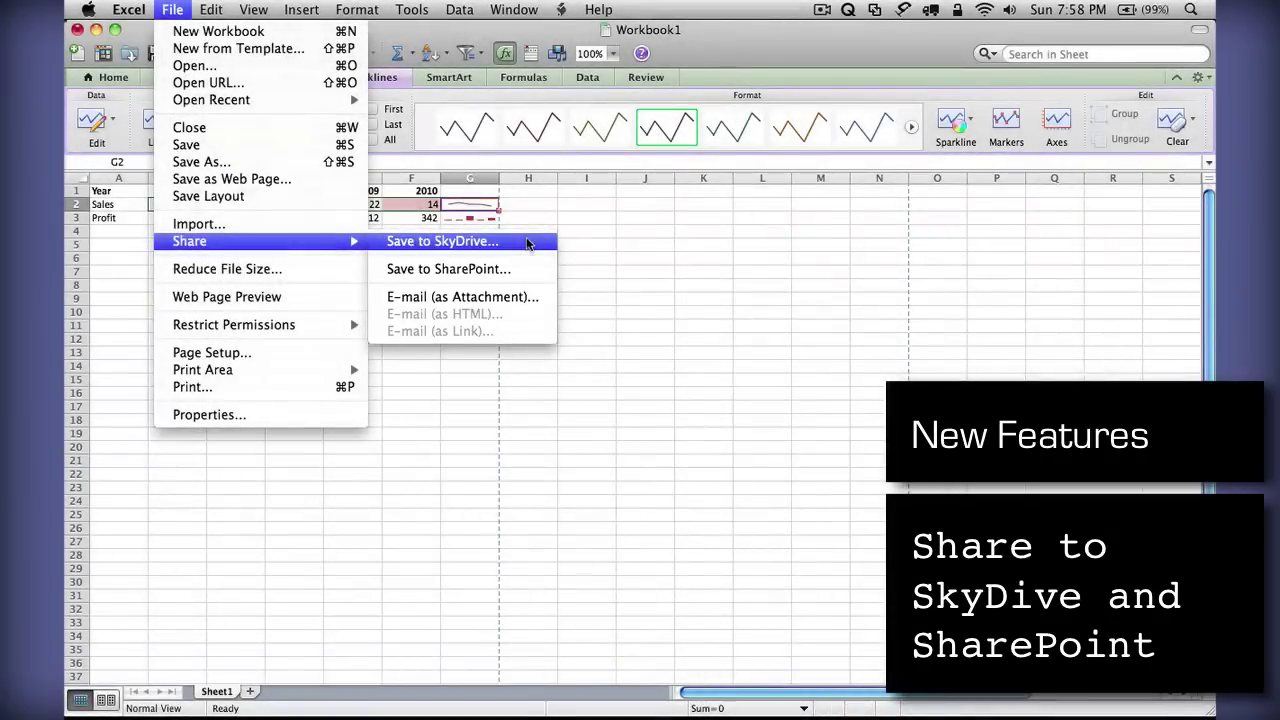
# - Start Save to SkyDrive, then cancel both the Windows Live sign-in and Save As
pyautogui.click(527, 243)
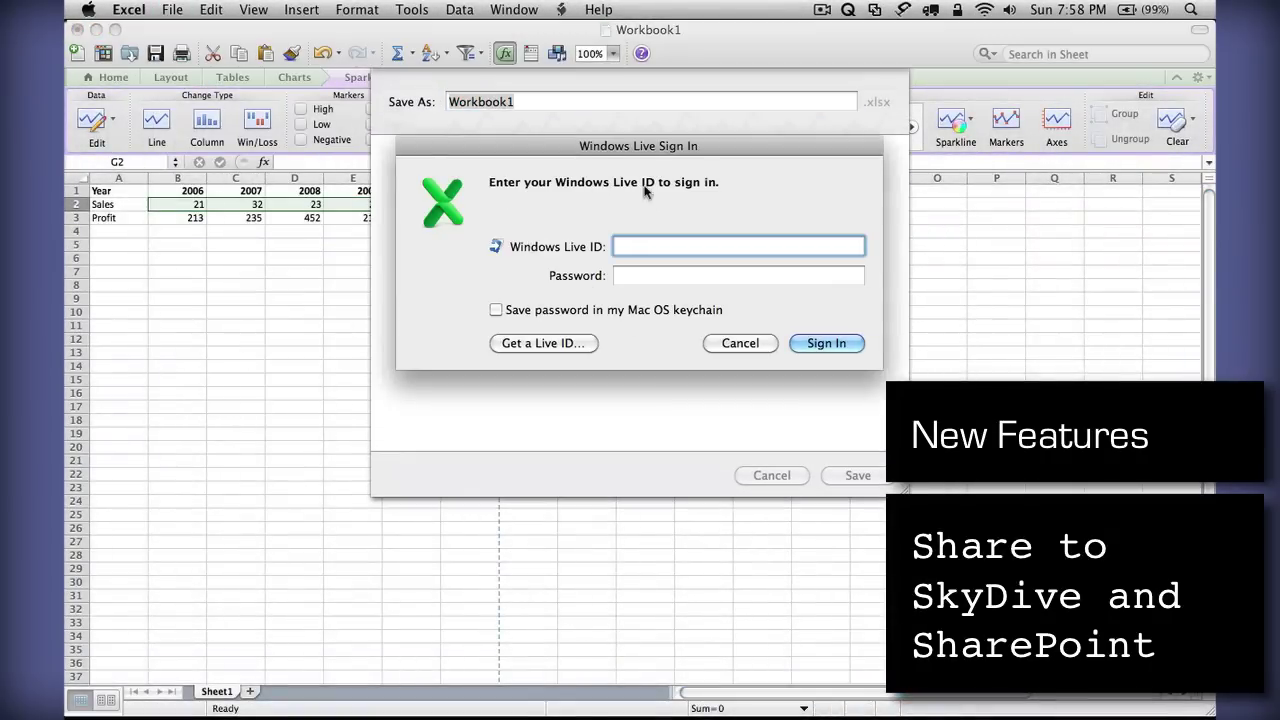
pyautogui.click(729, 345)
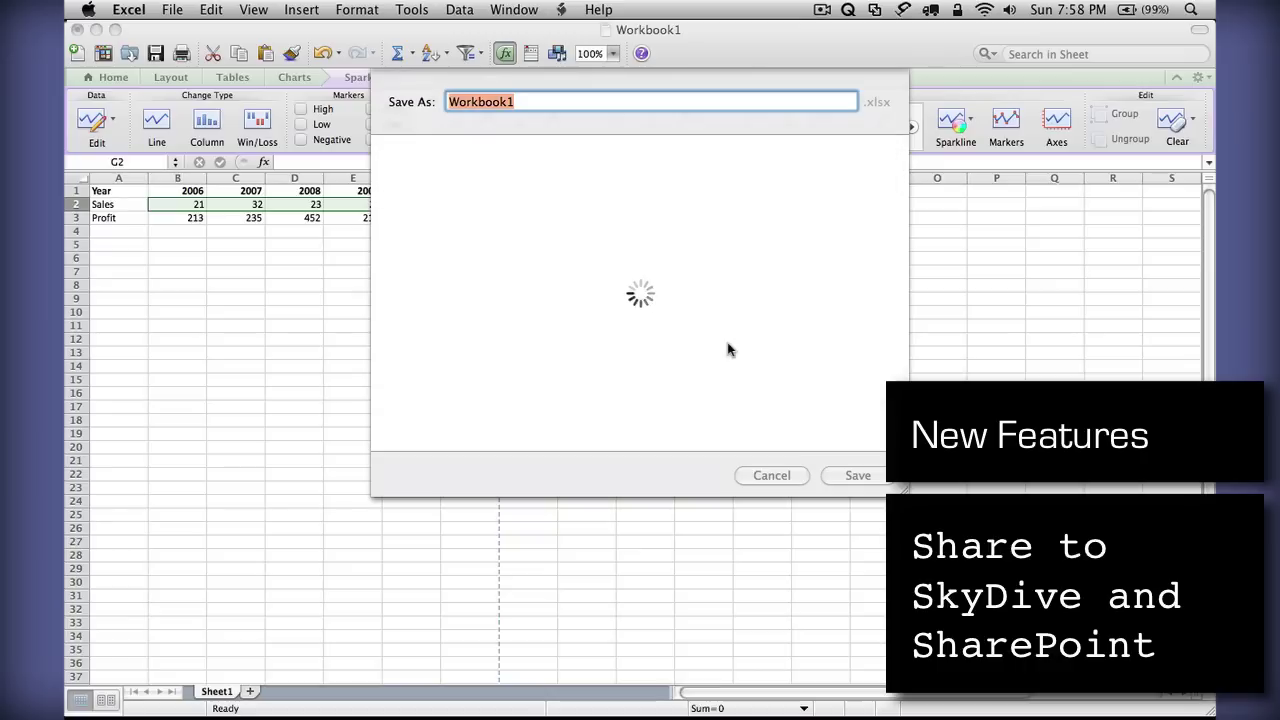
pyautogui.click(764, 475)
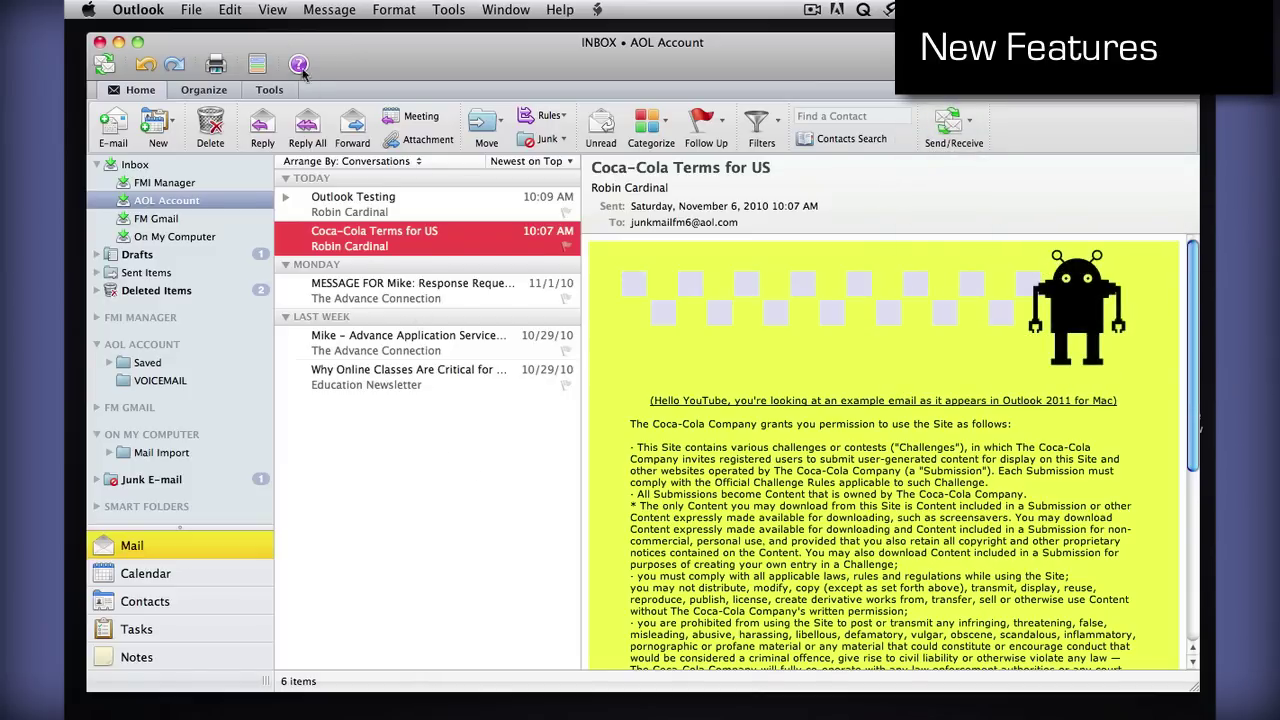
# - Set the reading pane to Below, then switch to the Calendar week view
pyautogui.click(273, 9)
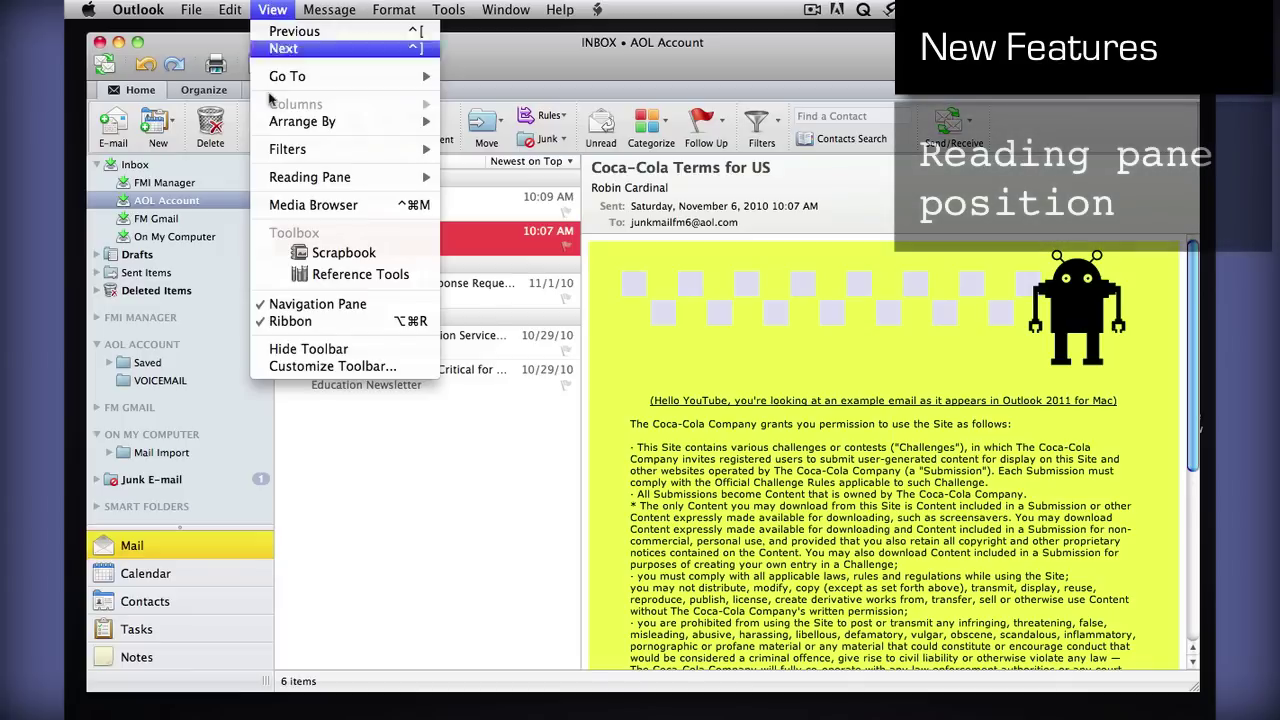
pyautogui.moveTo(279, 178)
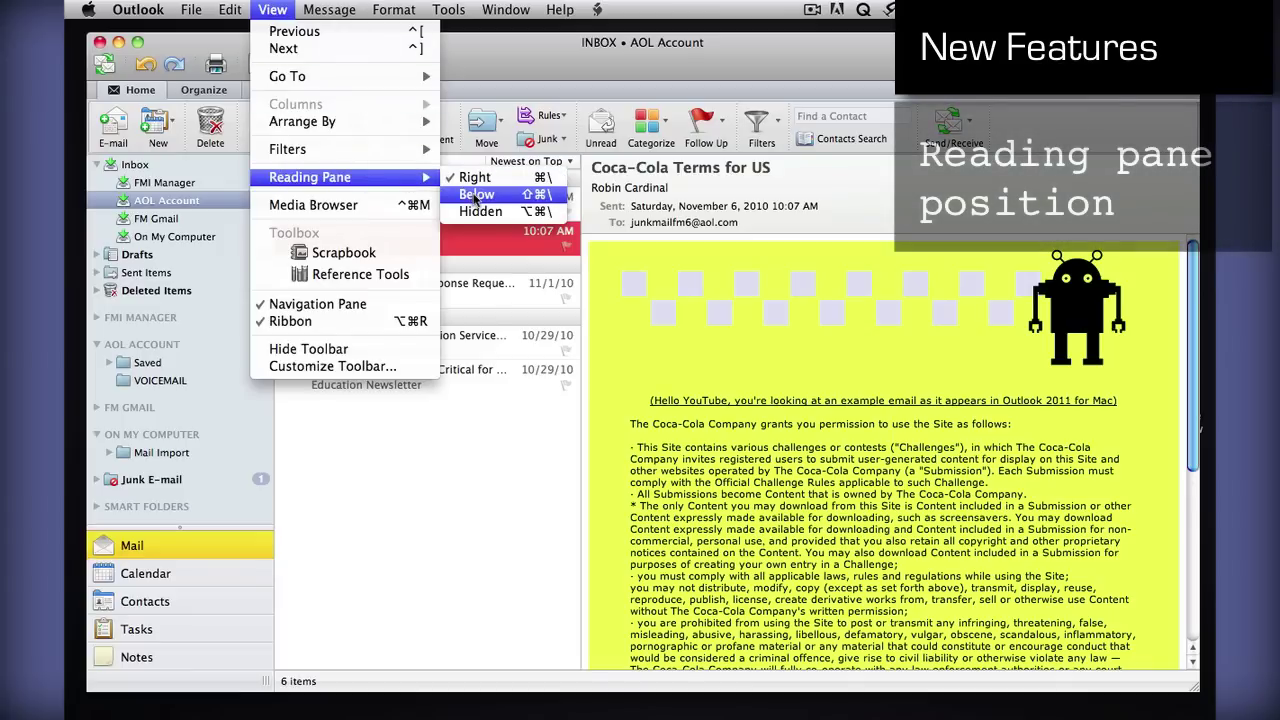
pyautogui.click(476, 195)
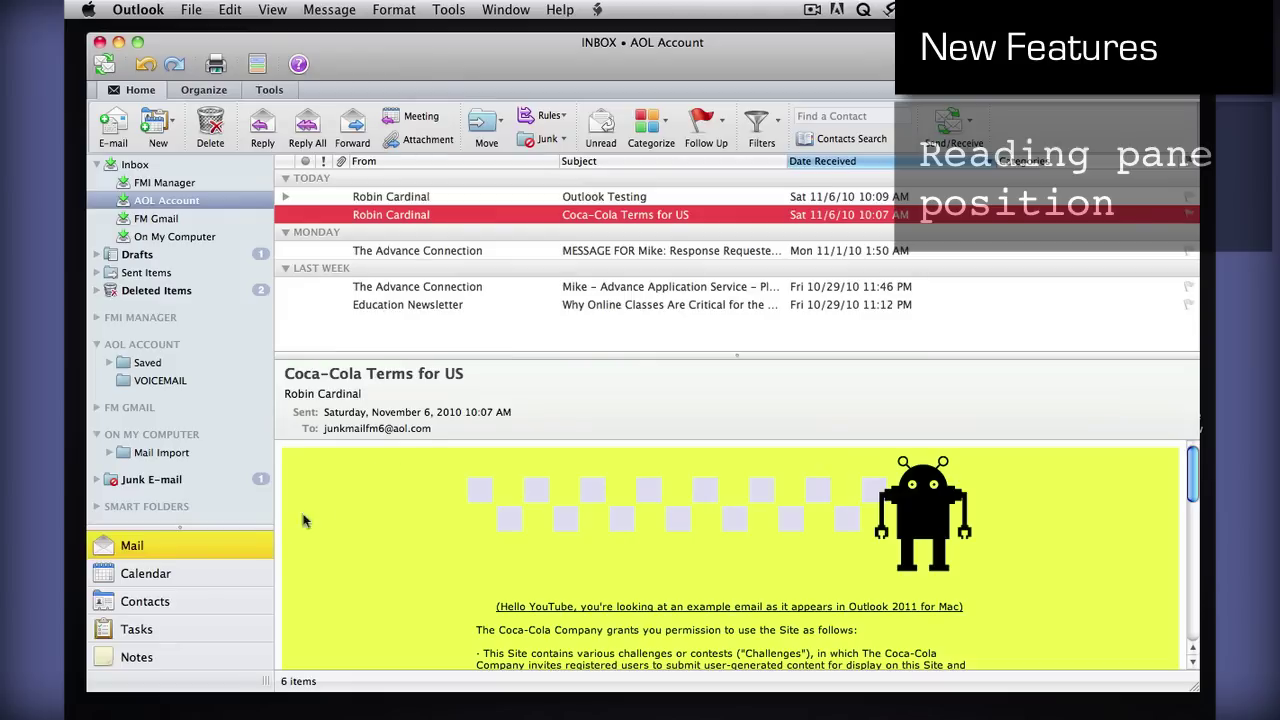
pyautogui.click(231, 582)
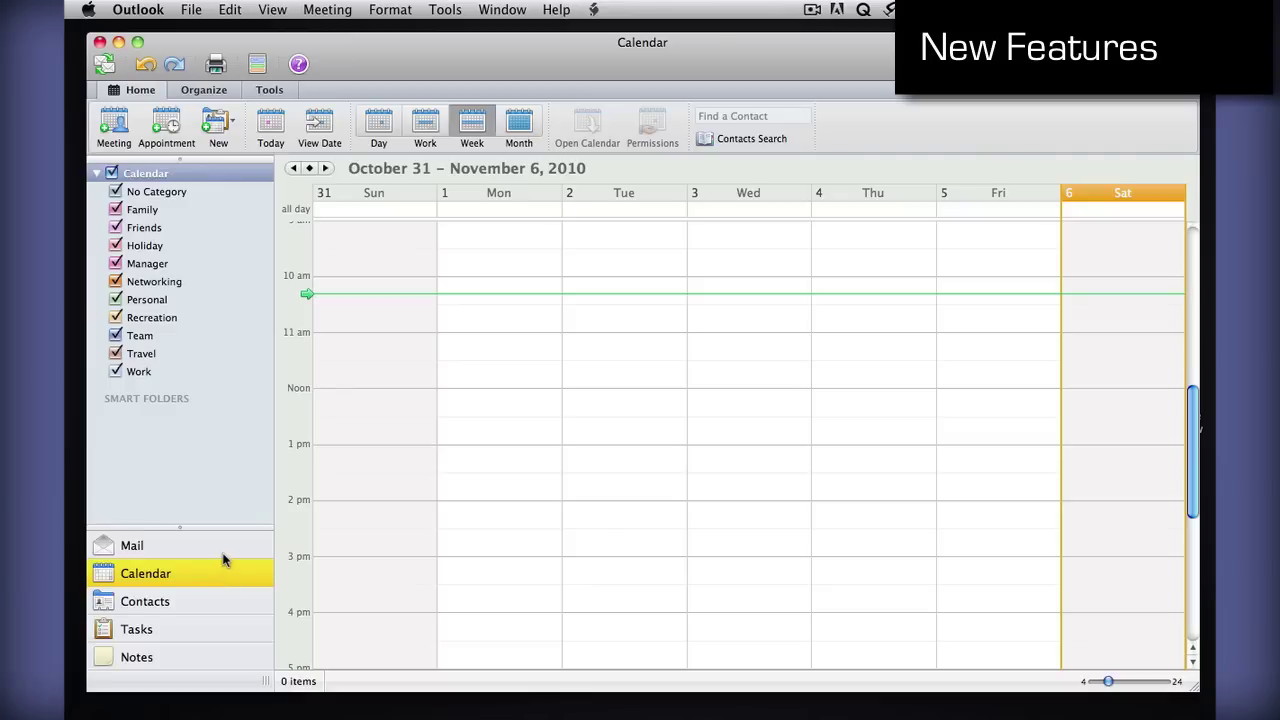
# - Return to Mail, browse the Organize, Tools and Home tabs, and open then close Mailing Lists
pyautogui.click(223, 556)
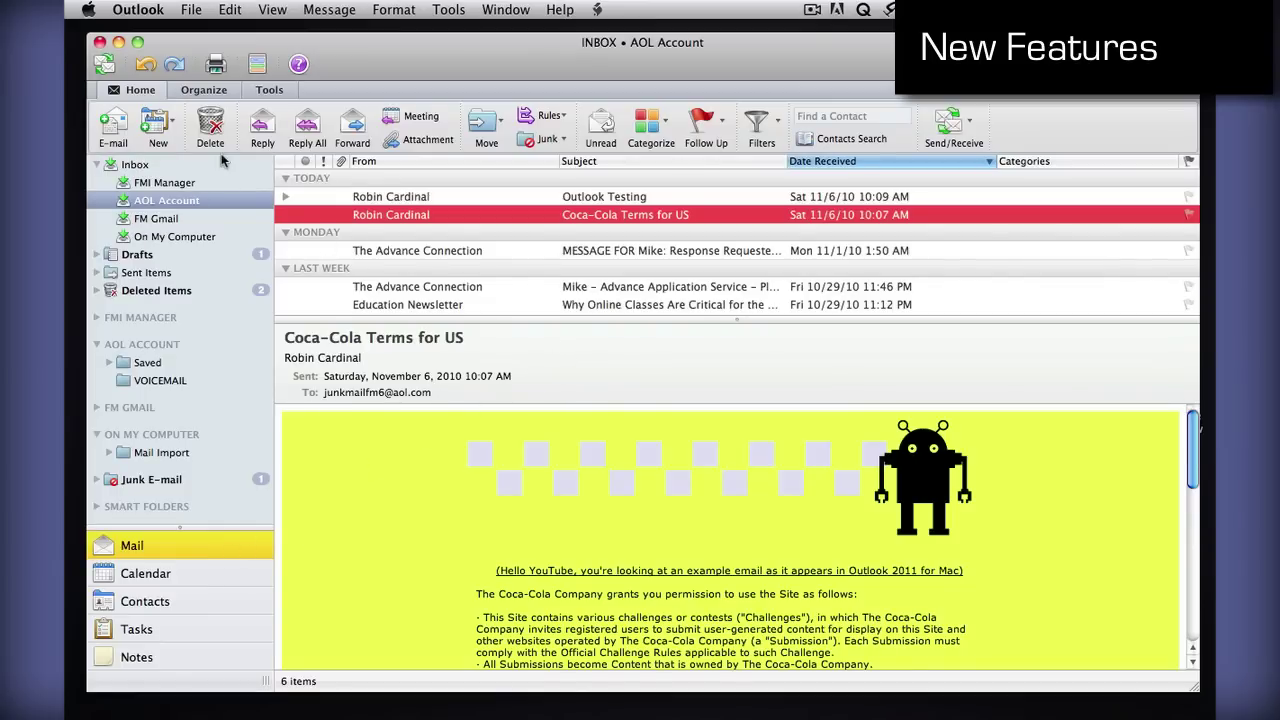
pyautogui.click(204, 91)
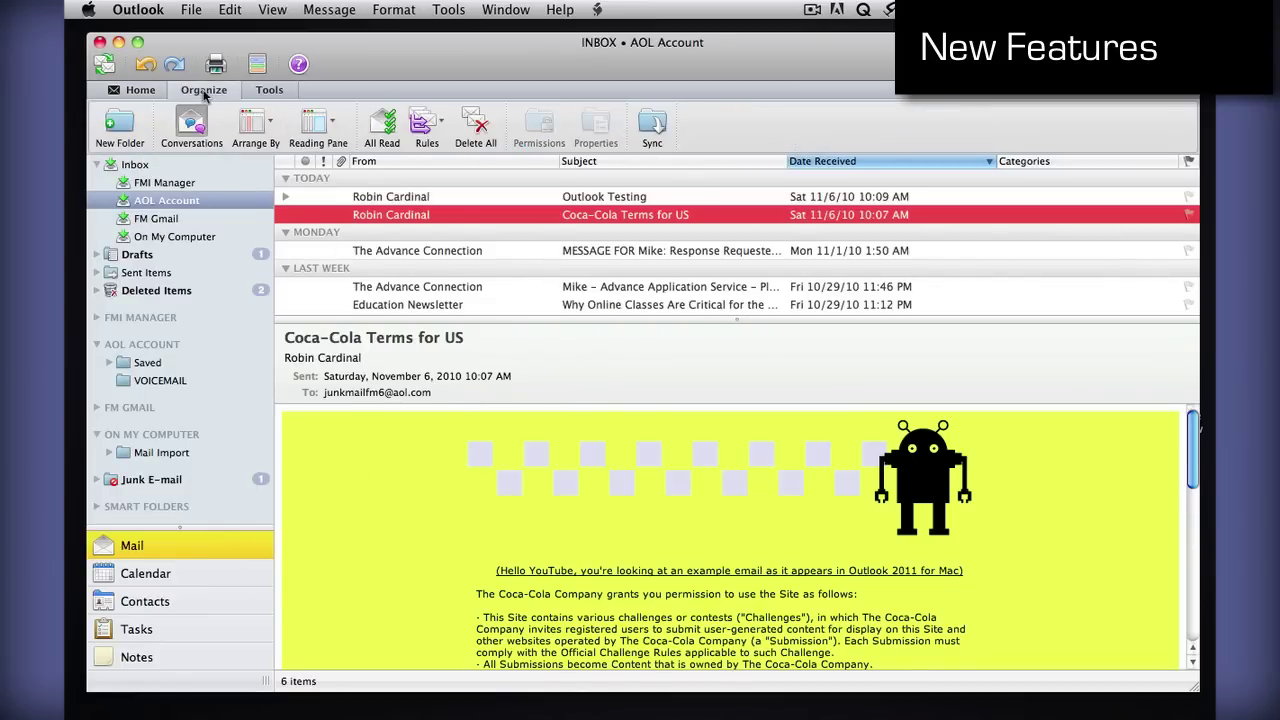
pyautogui.click(269, 91)
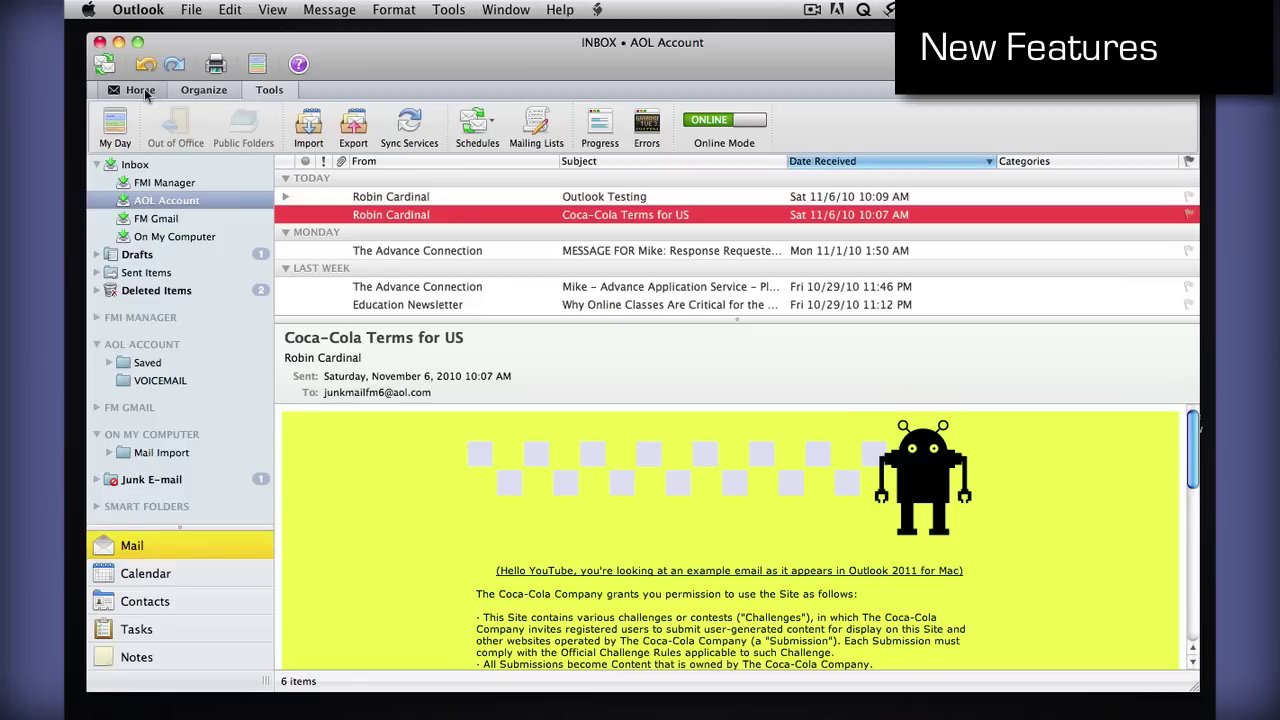
pyautogui.click(142, 91)
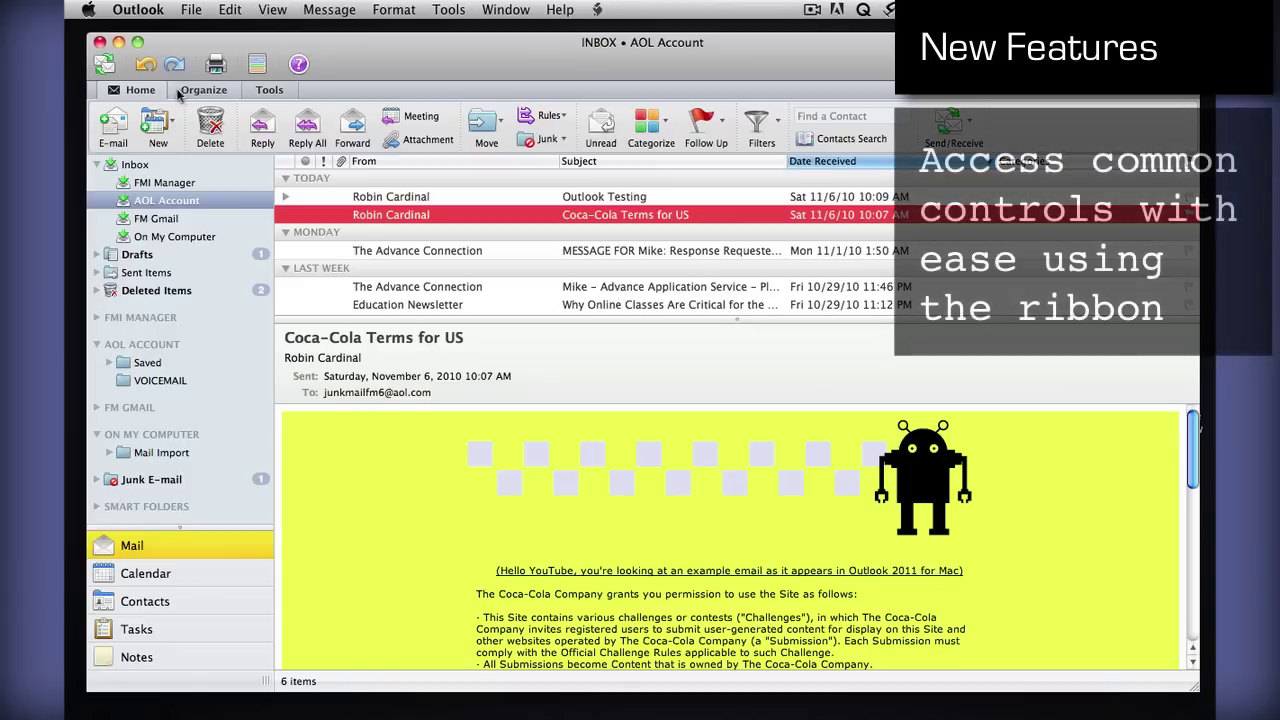
pyautogui.click(269, 90)
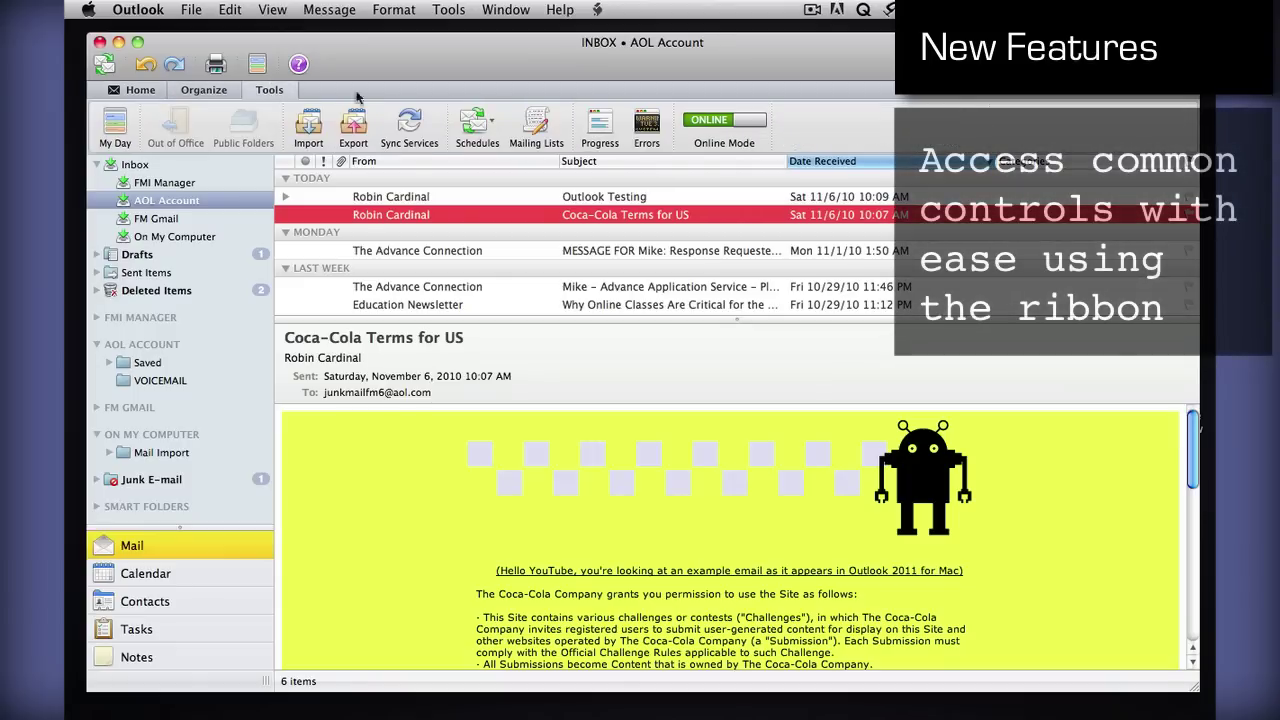
pyautogui.click(535, 128)
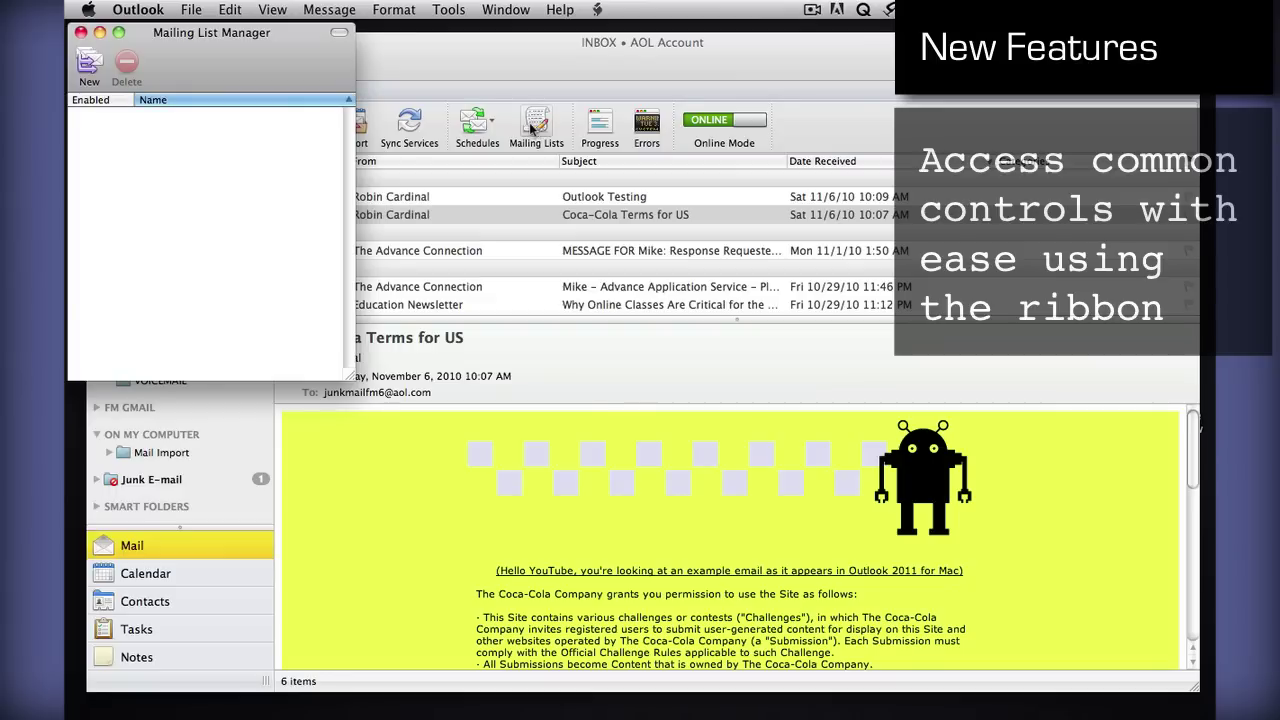
pyautogui.click(81, 33)
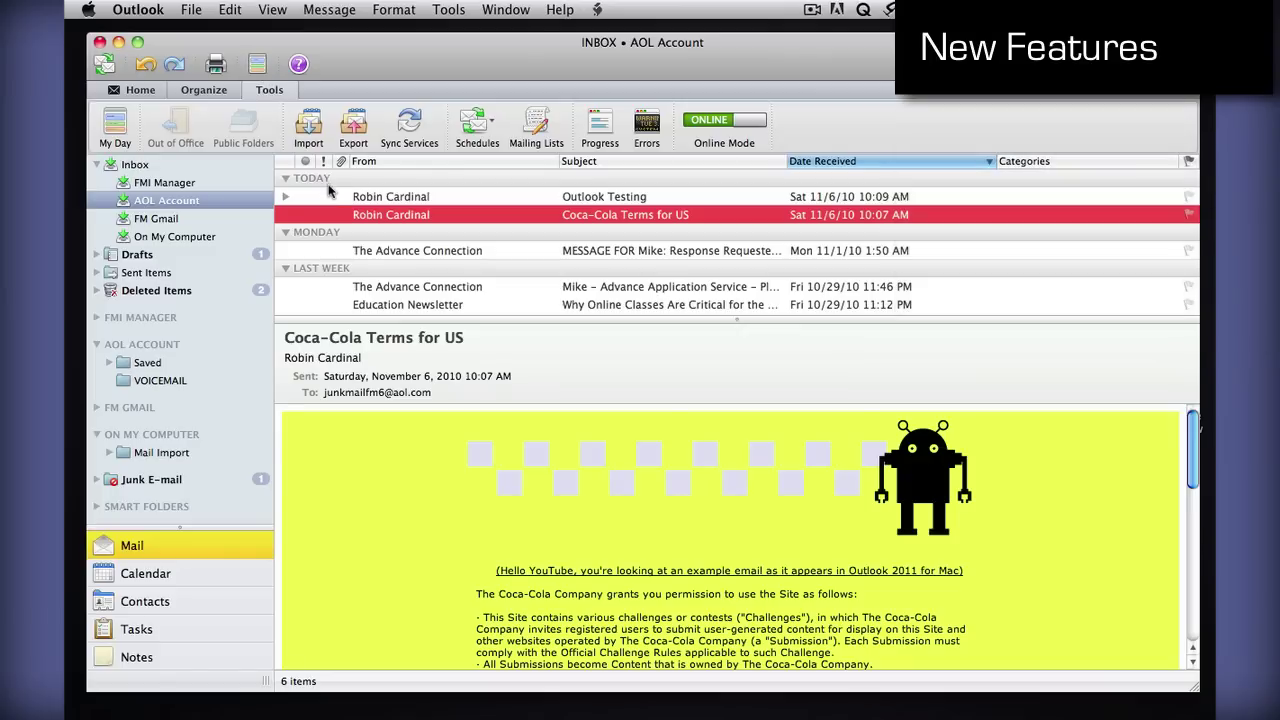
pyautogui.press('ctrl+alt+super+m')
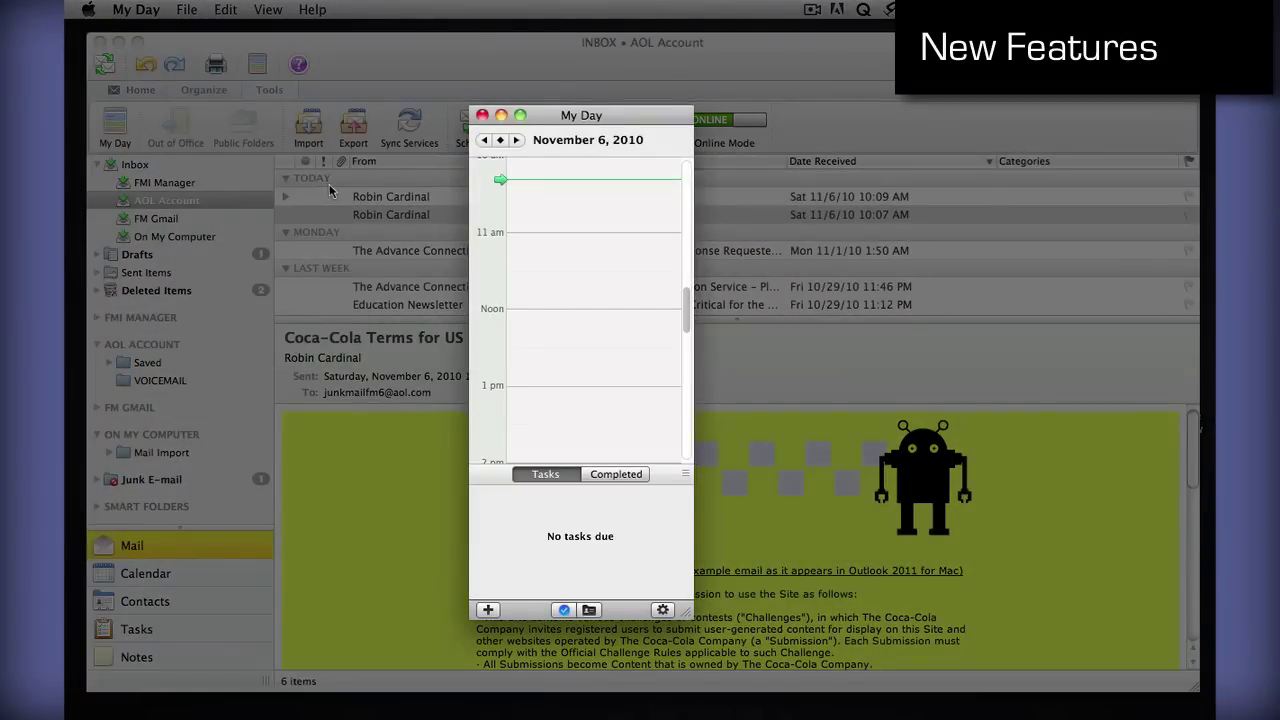
pyautogui.scroll(-5, 621, 269)
pyautogui.scroll(-1, 621, 275)
pyautogui.scroll(-6, 621, 280)
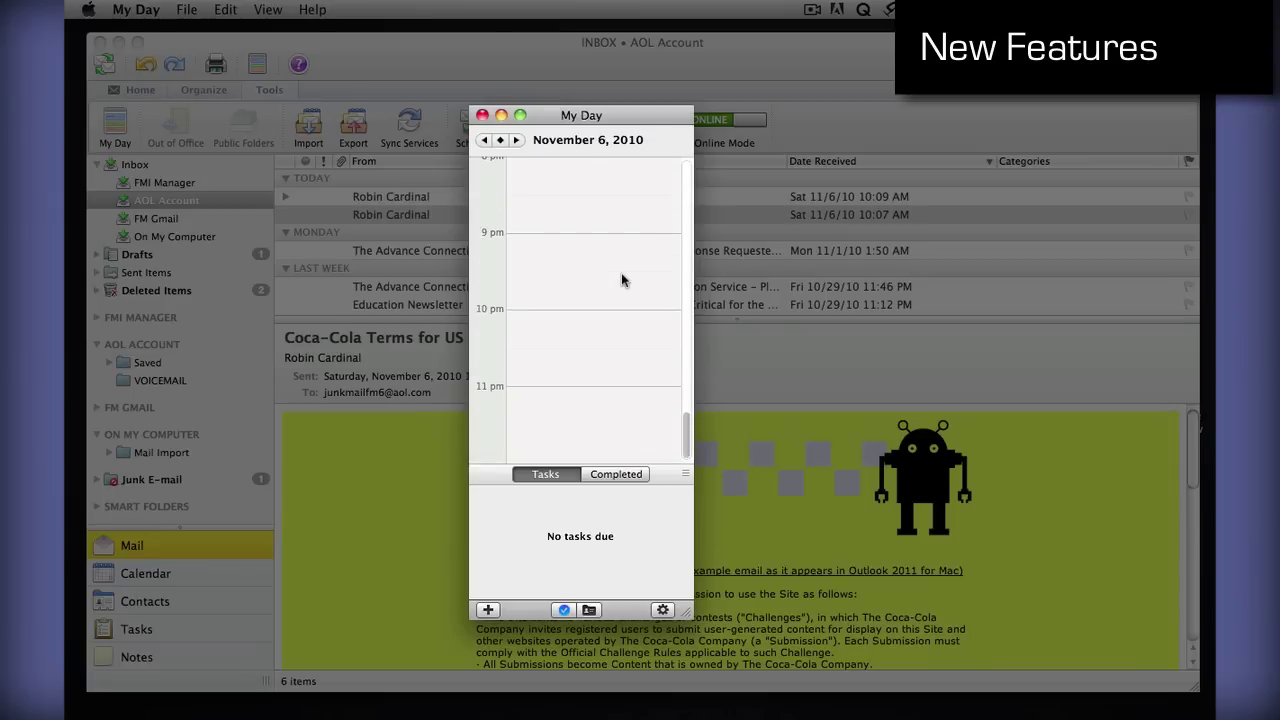
pyautogui.scroll(10, 621, 280)
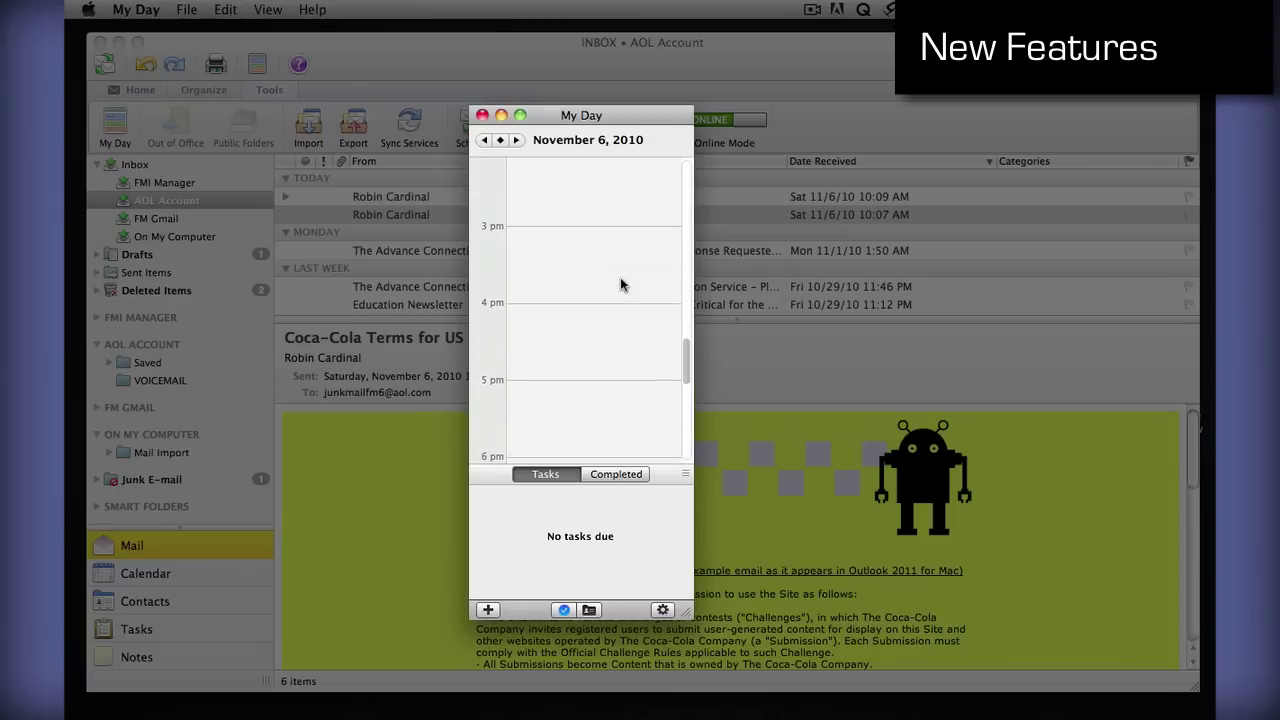
pyautogui.click(516, 140)
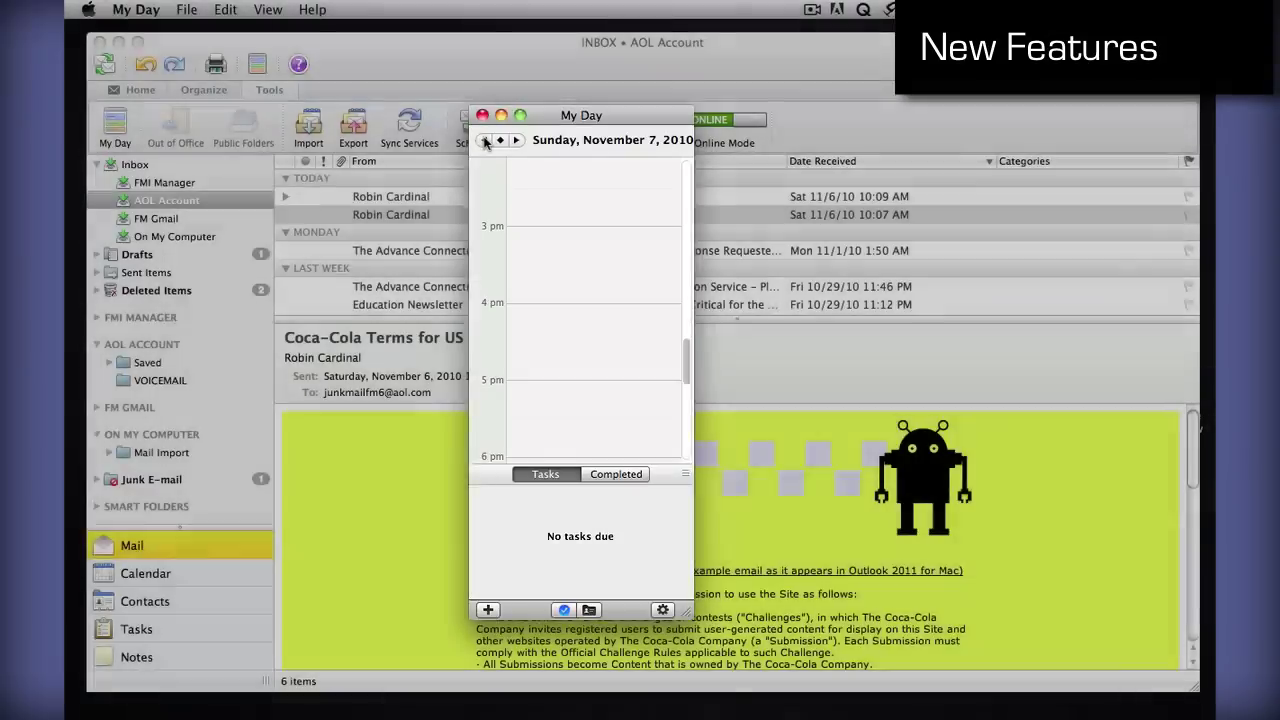
pyautogui.click(484, 140)
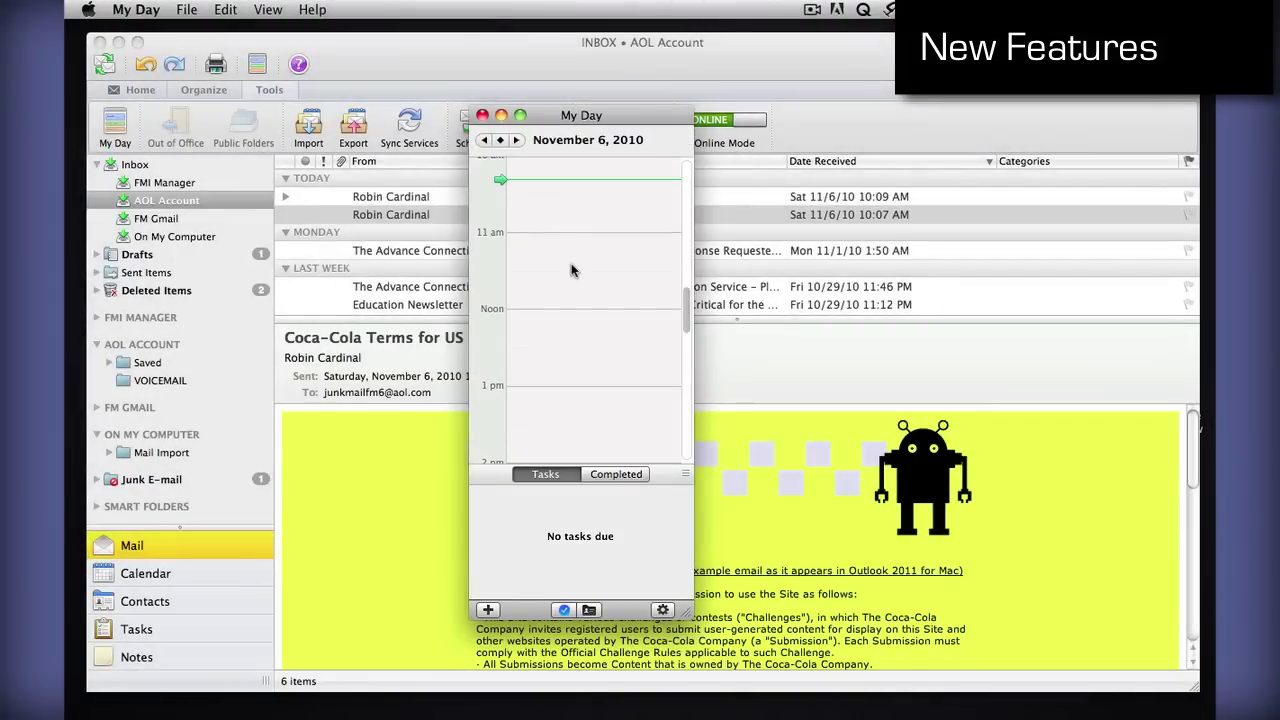
pyautogui.press('super+q')
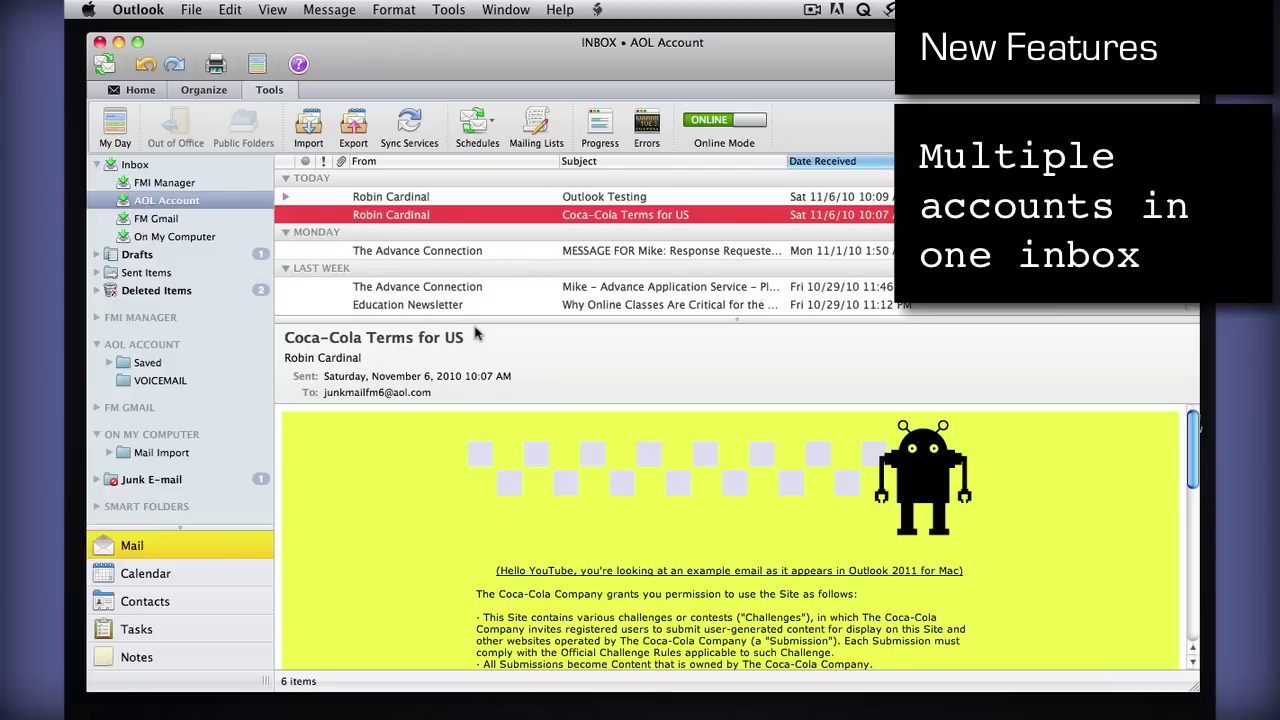
pyautogui.click(462, 197)
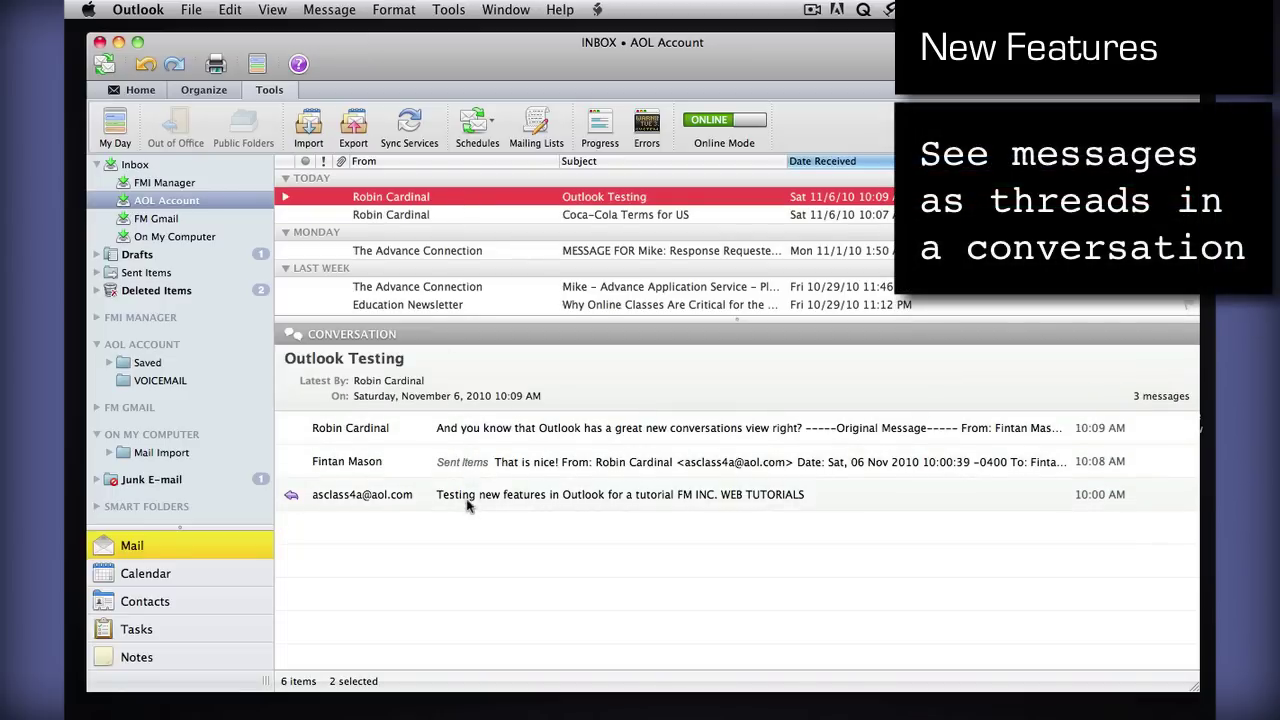
pyautogui.doubleClick(470, 428)
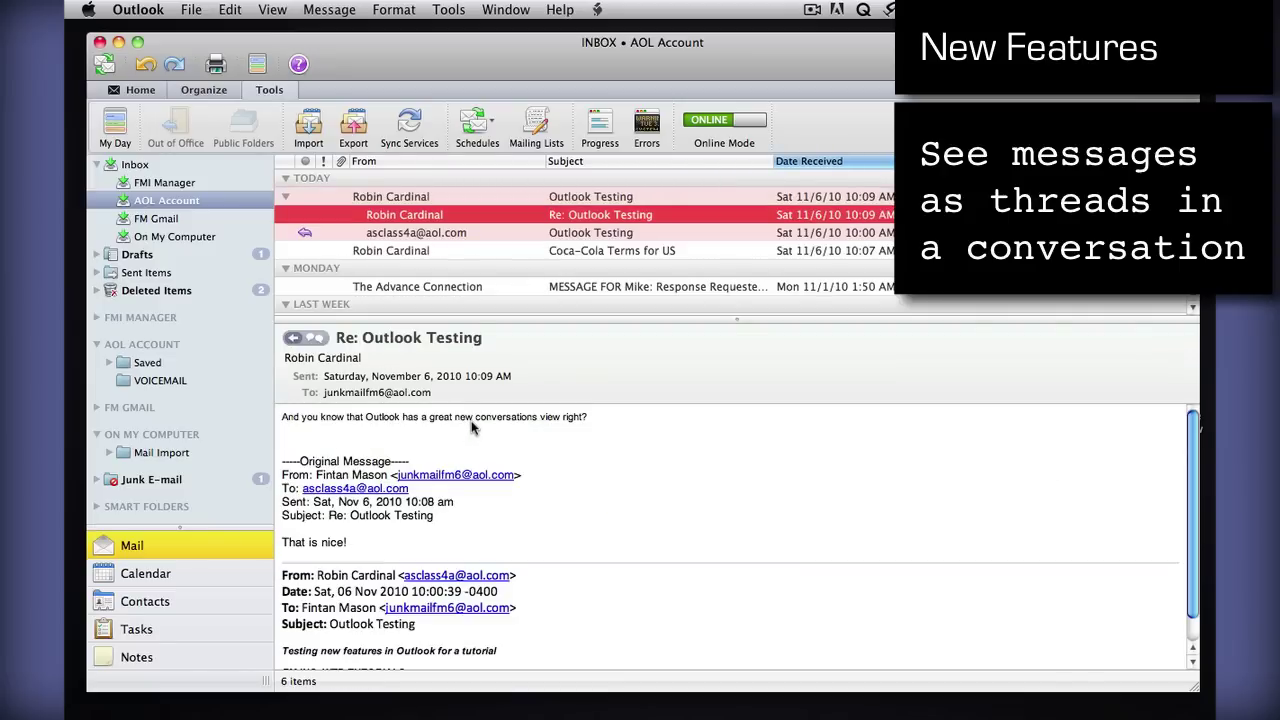
pyautogui.scroll(-1, 474, 428)
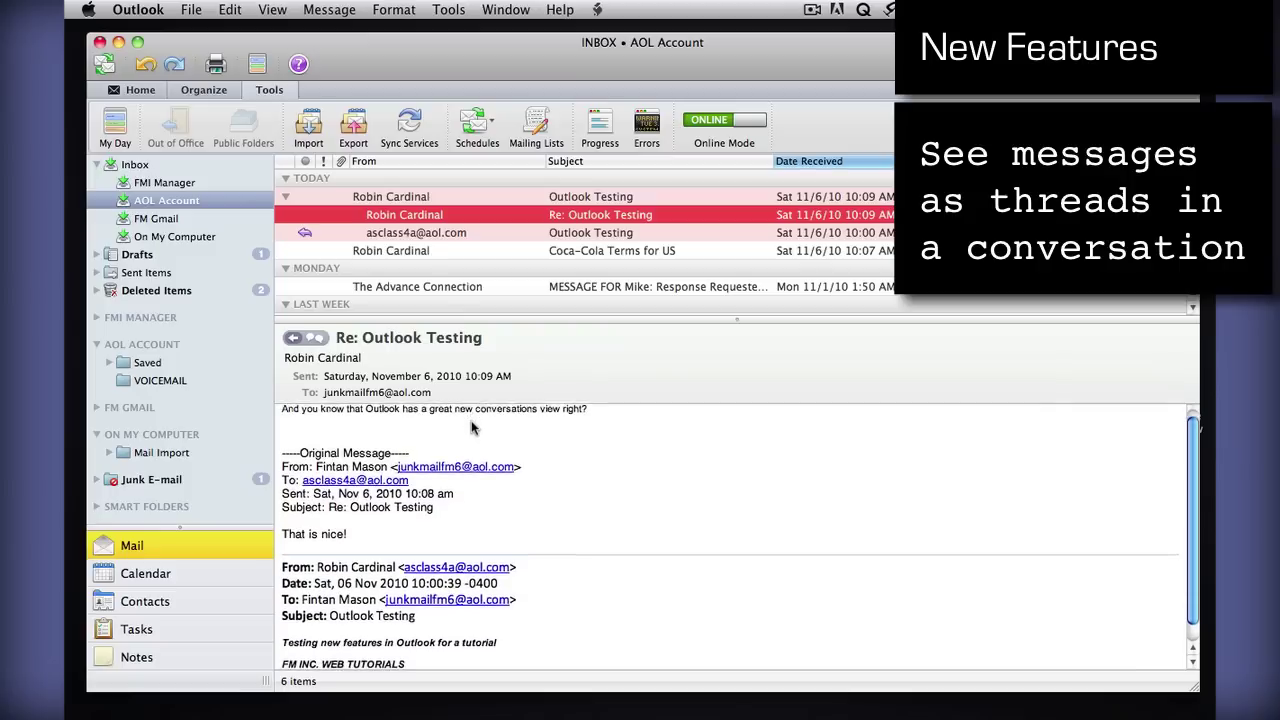
pyautogui.scroll(1, 474, 428)
pyautogui.click(439, 251)
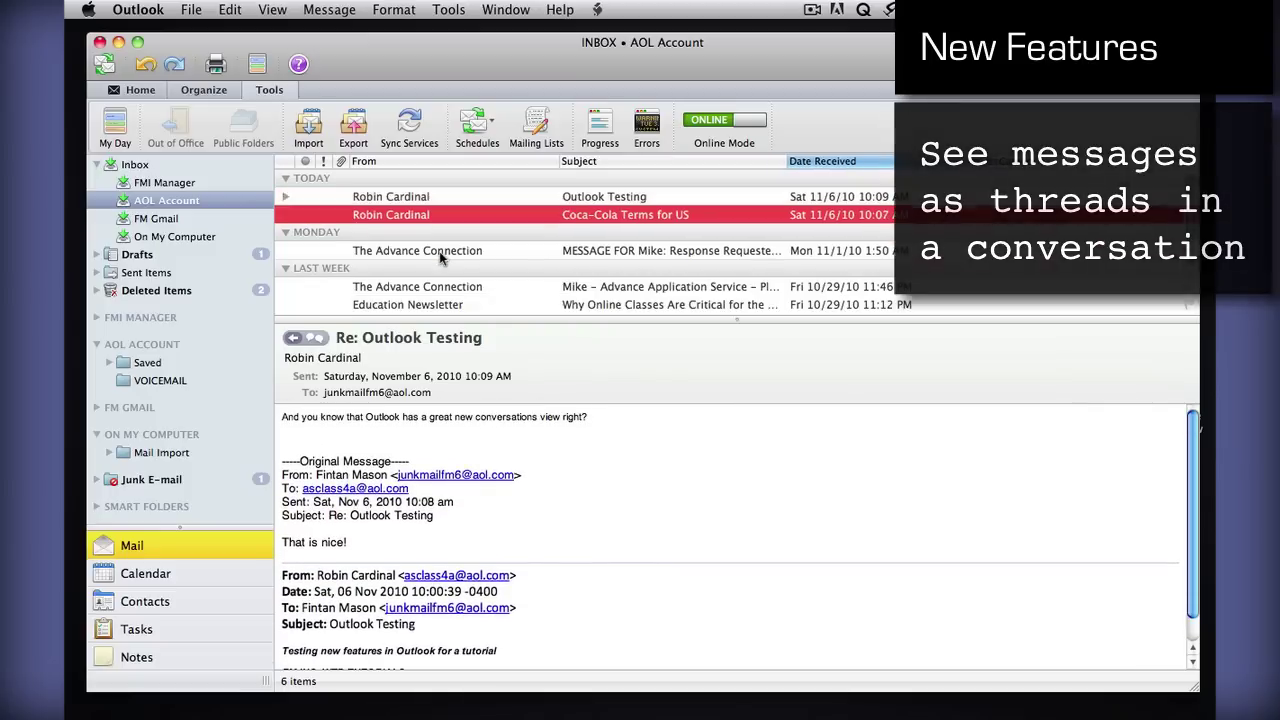